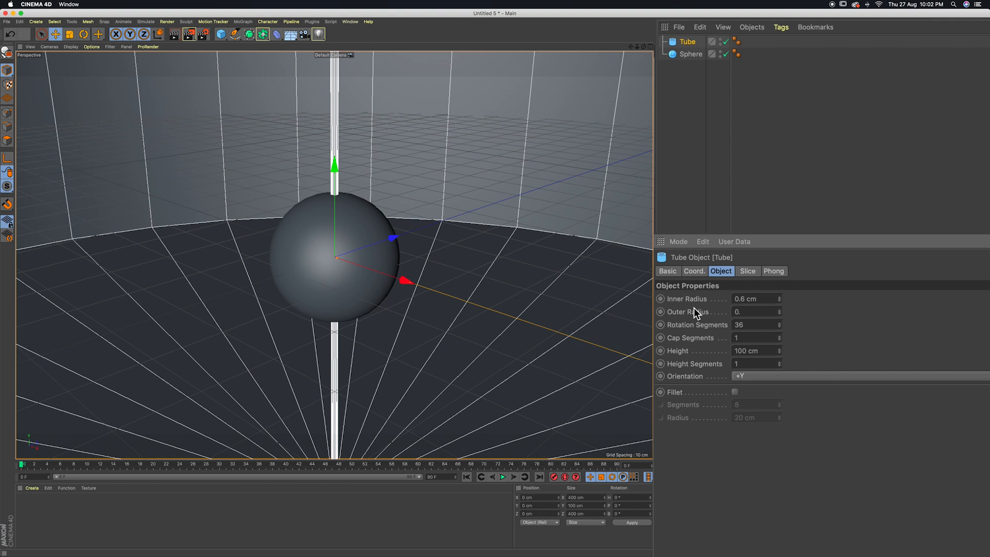
# Set the tube's outer radius to 0.8 cm, rotation segments to 20, height to 24 cm and orientation to -Z
pyautogui.press('Tab')
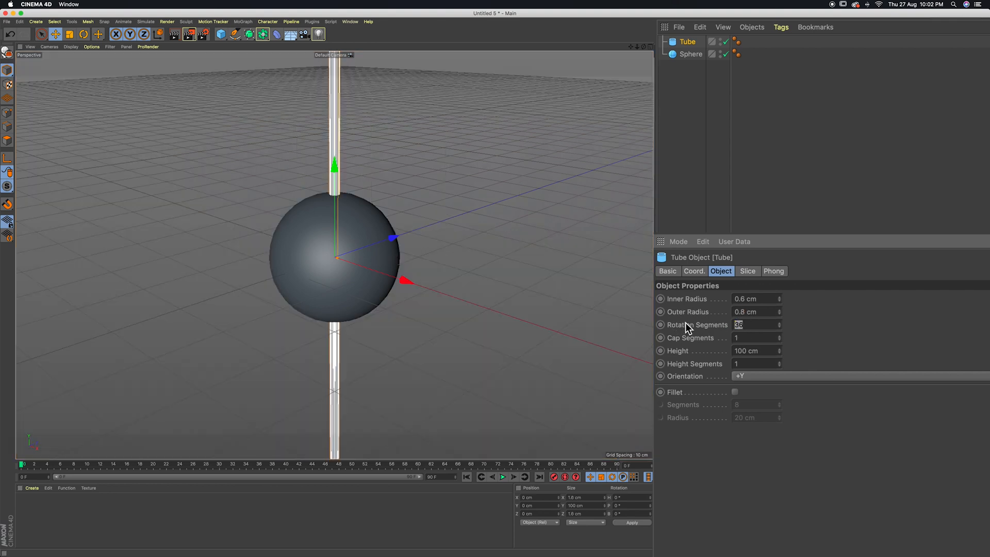
pyautogui.press('Tab')
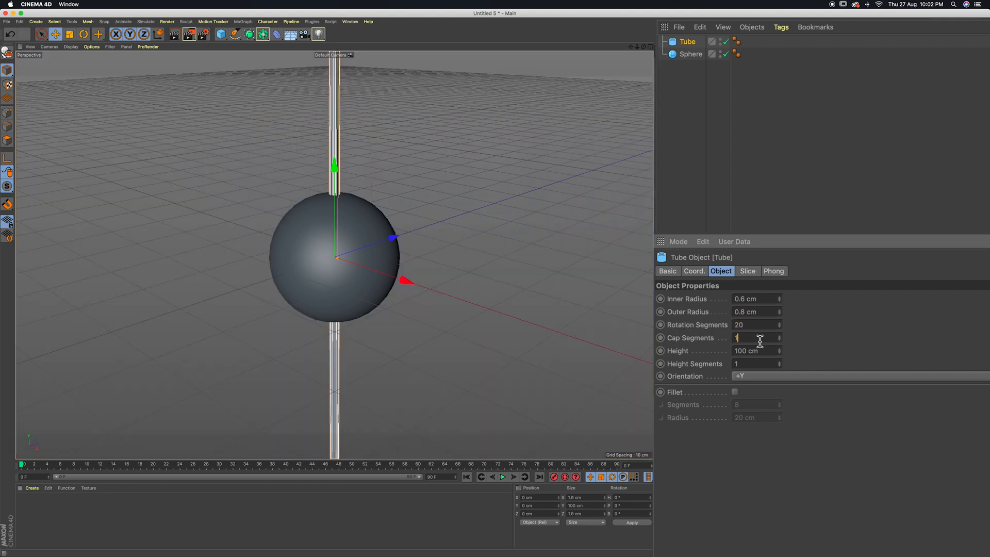
pyautogui.press('Tab')
pyautogui.write('24')
pyautogui.press('Return')
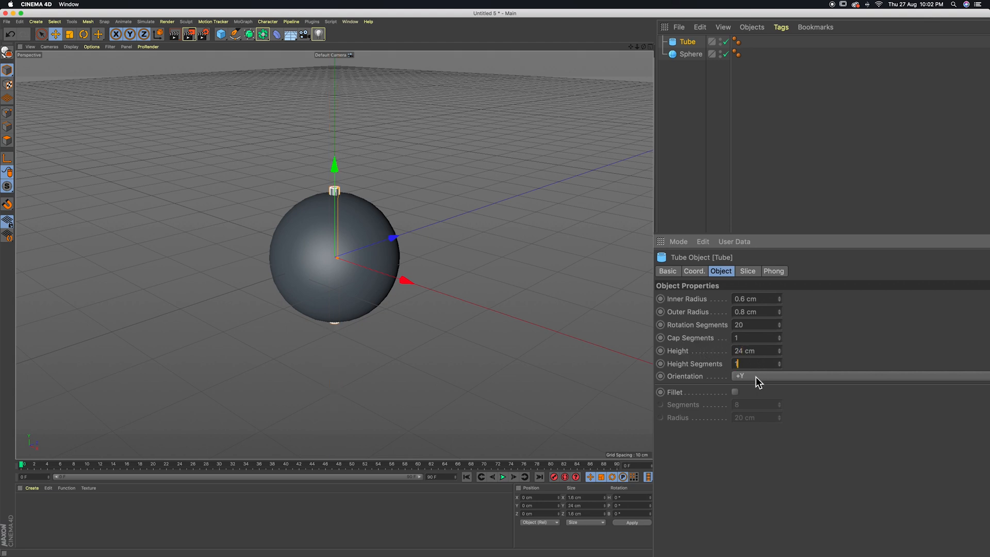
pyautogui.click(756, 376)
pyautogui.click(751, 454)
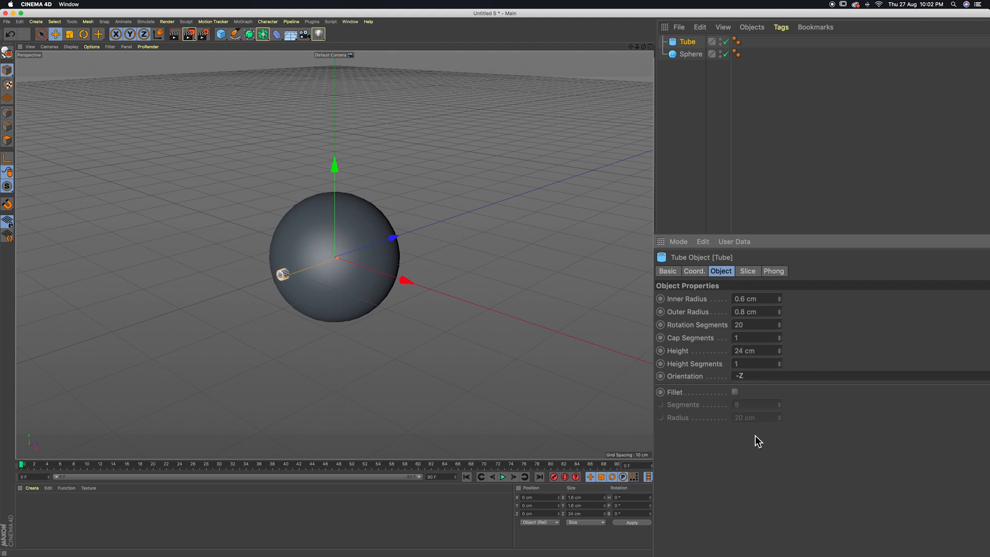
# Add a MoGraph Cloner as the parent of the tube
pyautogui.click(694, 82)
pyautogui.click(688, 43)
pyautogui.click(242, 22)
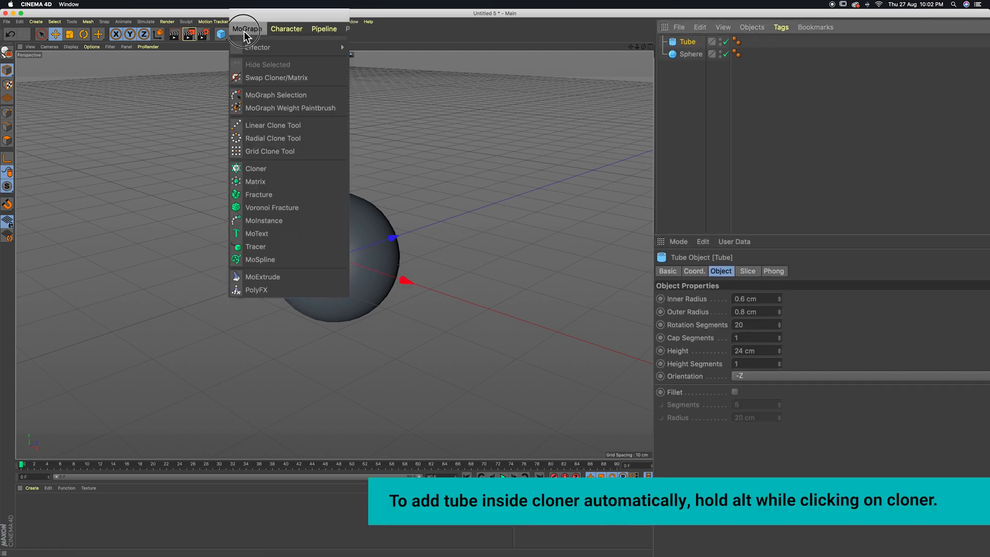
pyautogui.keyDown('alt'); pyautogui.click(253, 172); pyautogui.keyUp('alt')
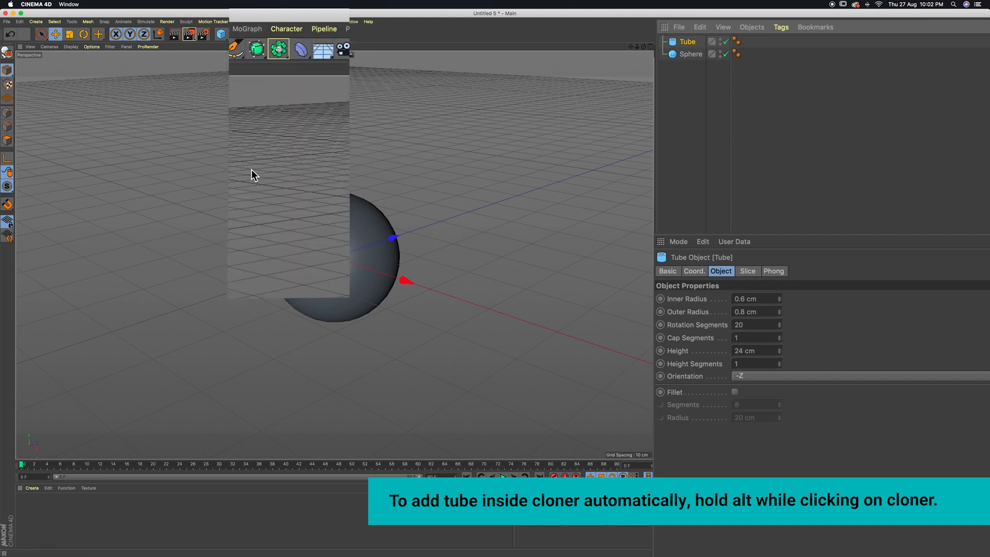
# Set the Cloner's mode to Object and assign the sphere as the object that the tubes are cloned onto
pyautogui.click(728, 298)
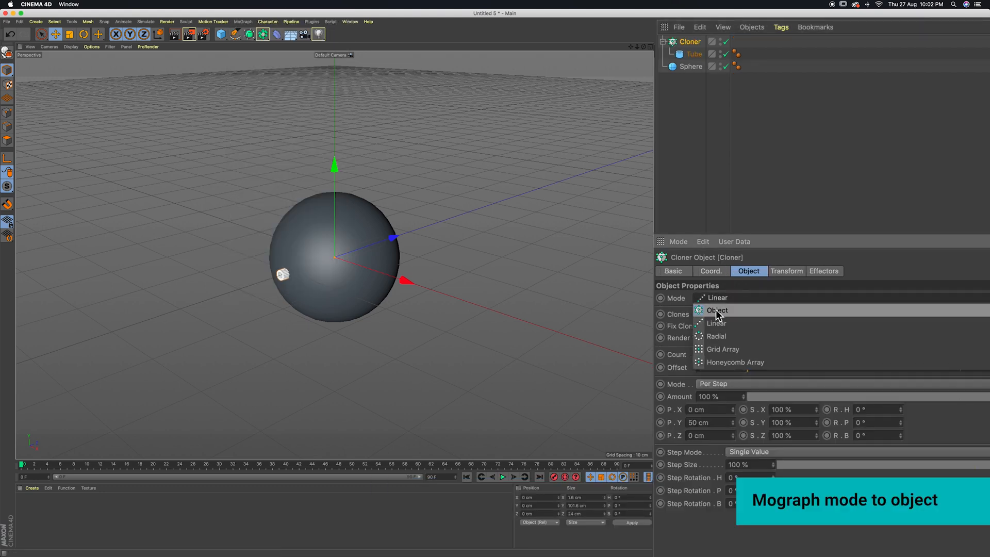
pyautogui.click(721, 310)
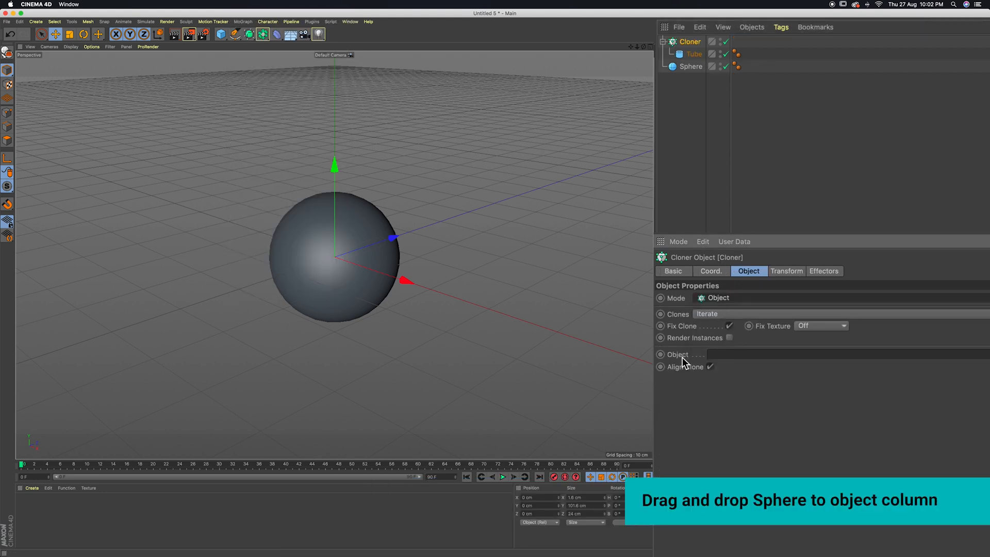
pyautogui.click(698, 66)
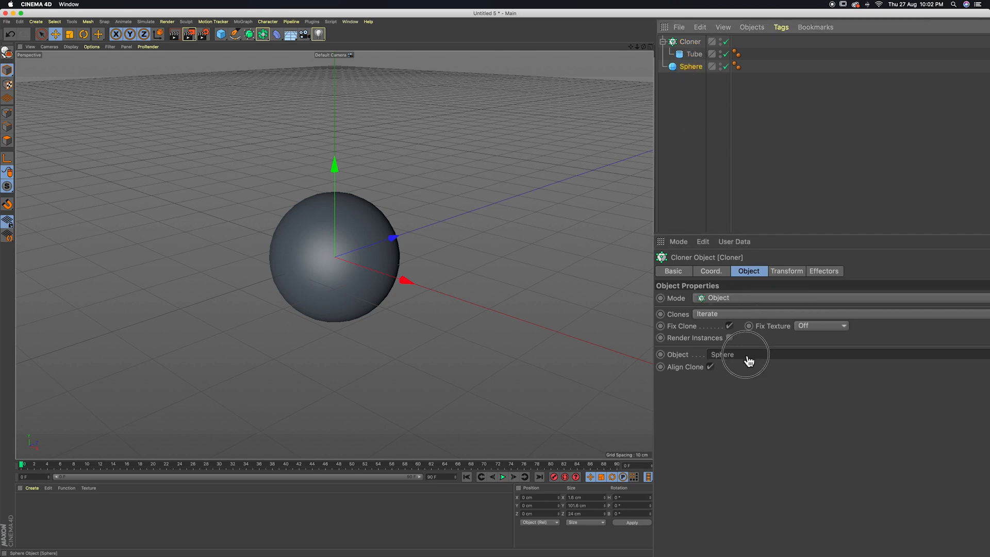
pyautogui.moveTo(749, 361); pyautogui.dragTo(745, 353)
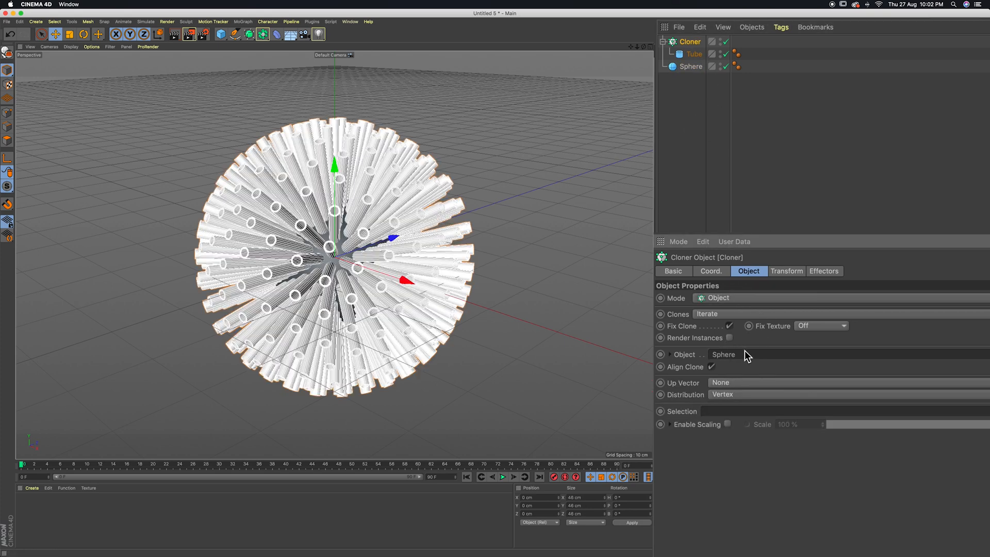
pyautogui.click(506, 292)
pyautogui.click(690, 42)
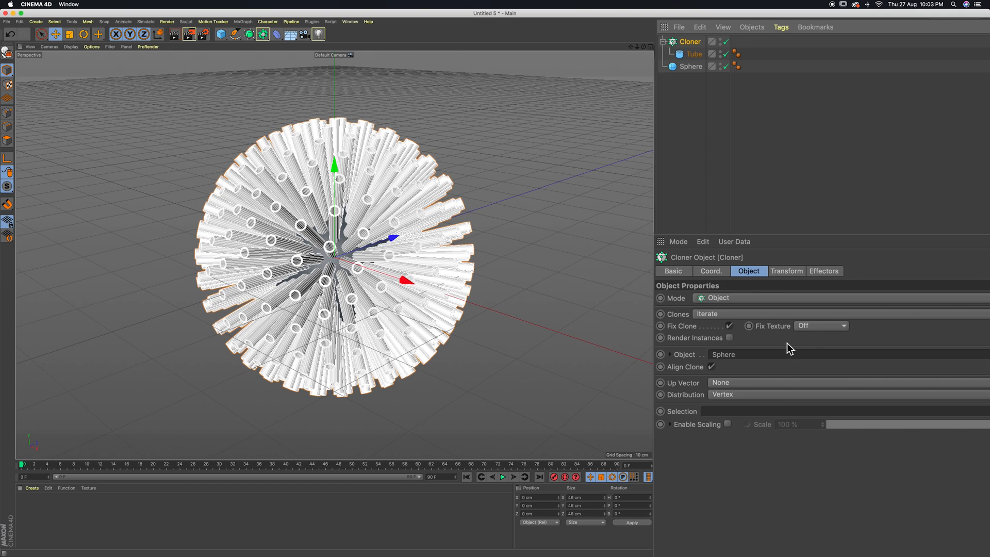
pyautogui.click(537, 279)
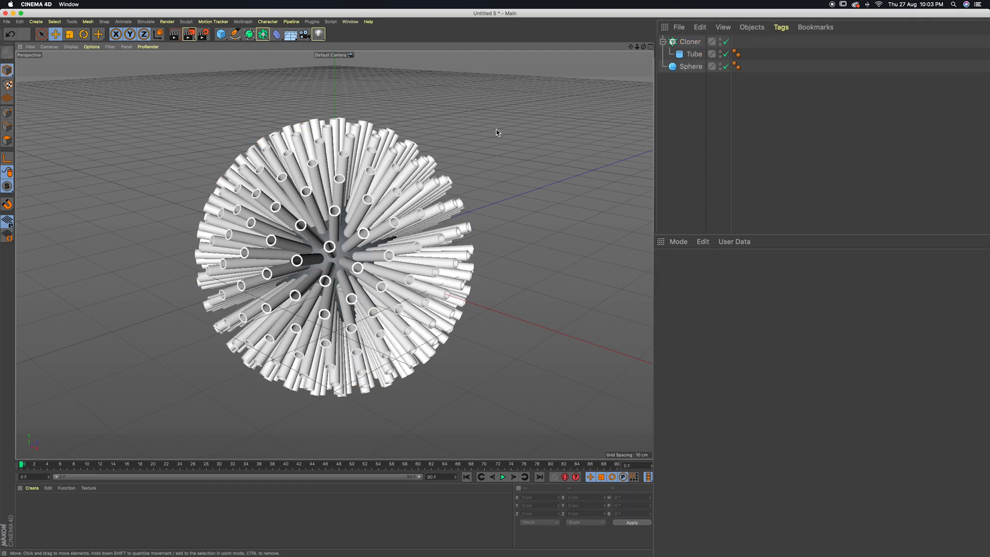
# Collapse the Cloner's hierarchy and add a Plain effector to the Cloner
pyautogui.click(663, 42)
pyautogui.click(686, 42)
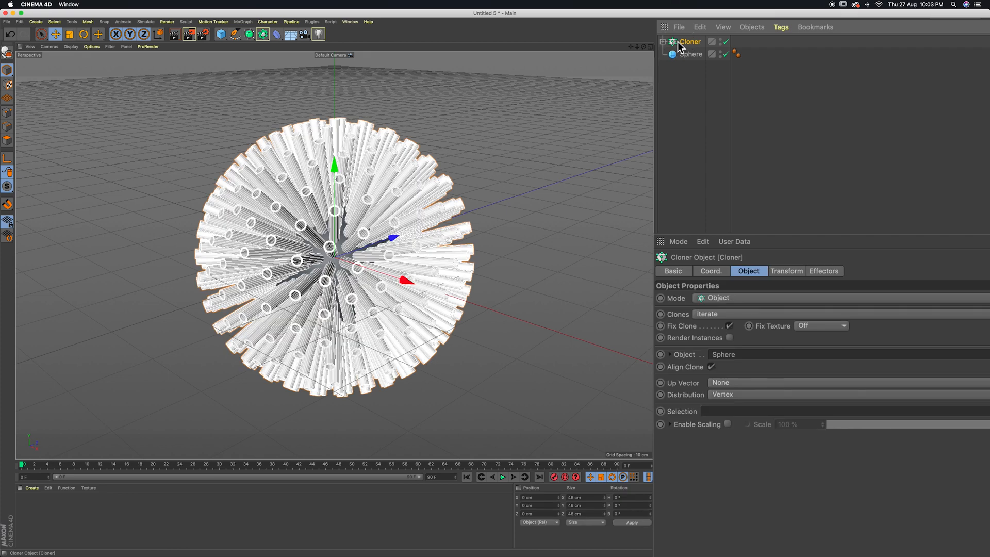
pyautogui.click(243, 22)
pyautogui.moveTo(246, 32)
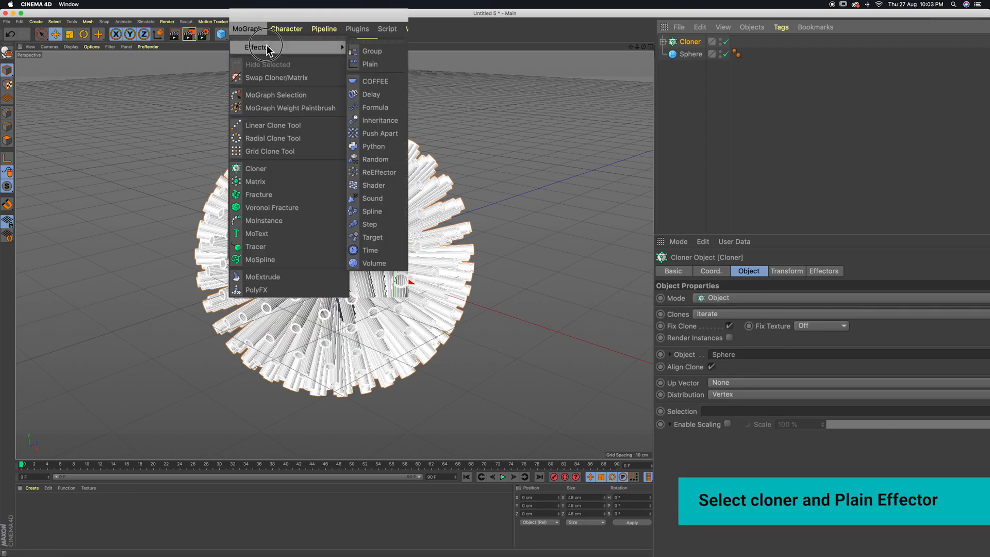
pyautogui.click(370, 65)
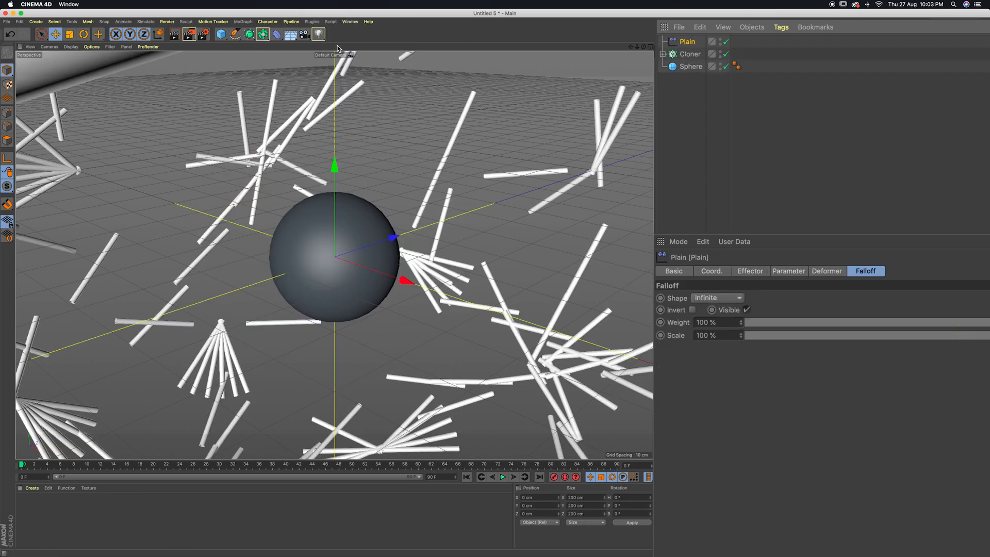
# Disable the Plain effector's position effect and enable uniform scale with a value of -1
pyautogui.click(788, 273)
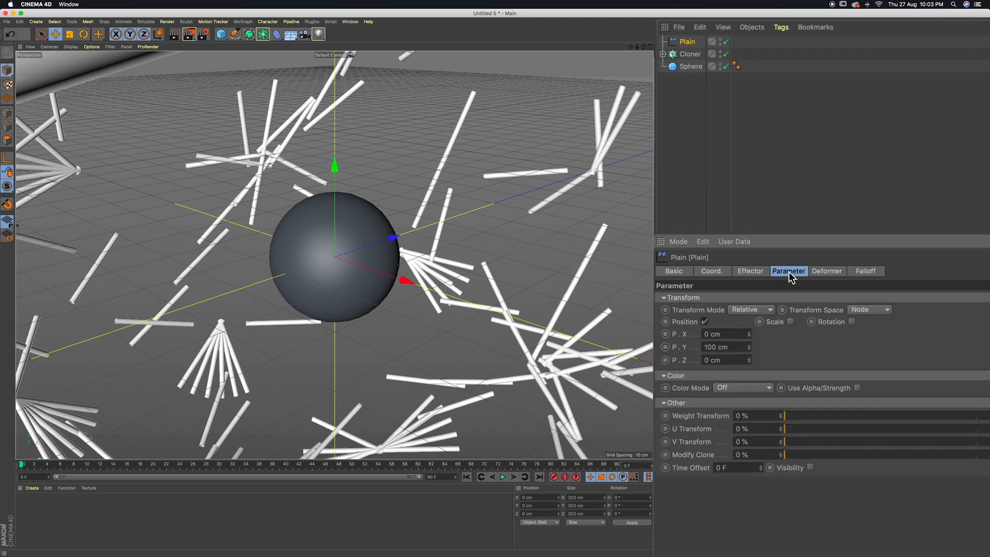
pyautogui.click(705, 322)
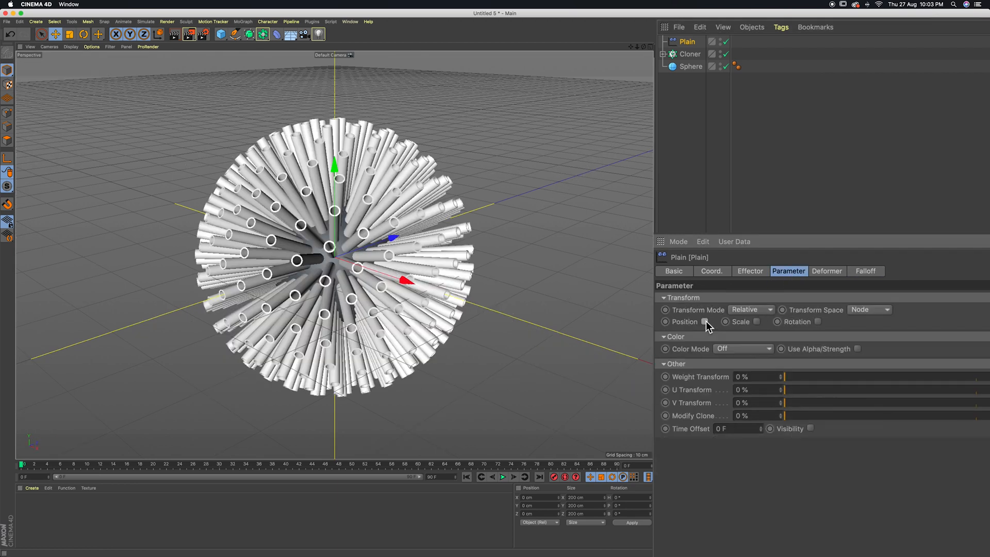
pyautogui.click(757, 322)
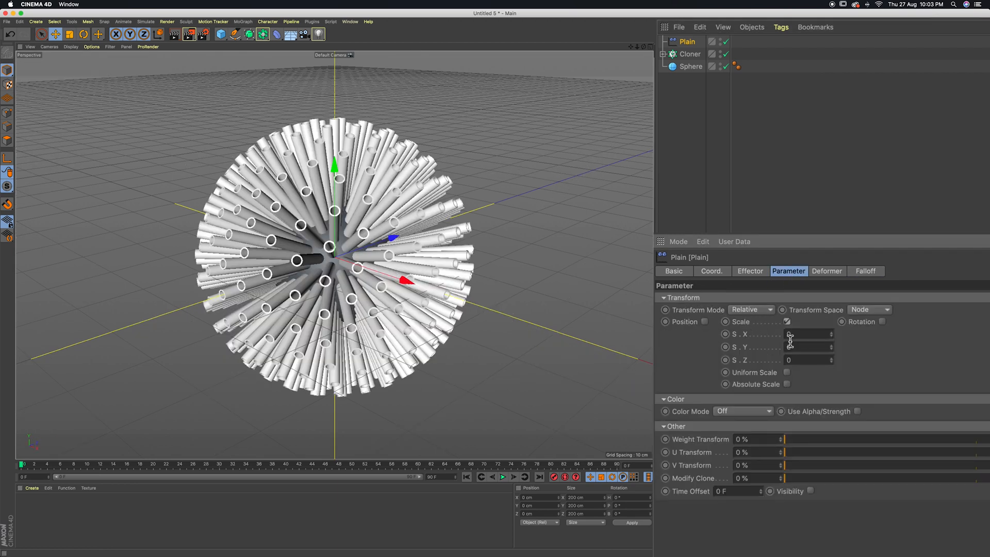
pyautogui.click(787, 372)
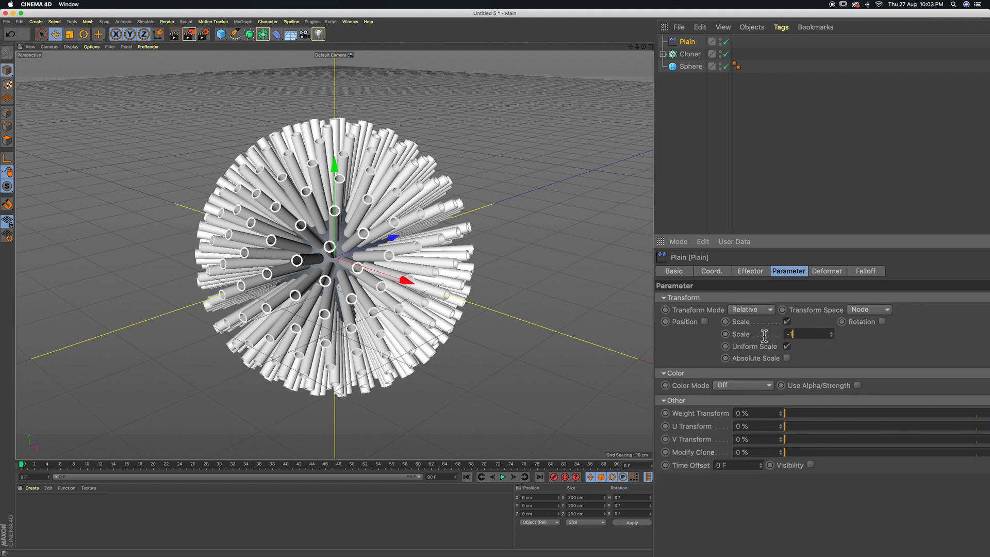
pyautogui.press('Return')
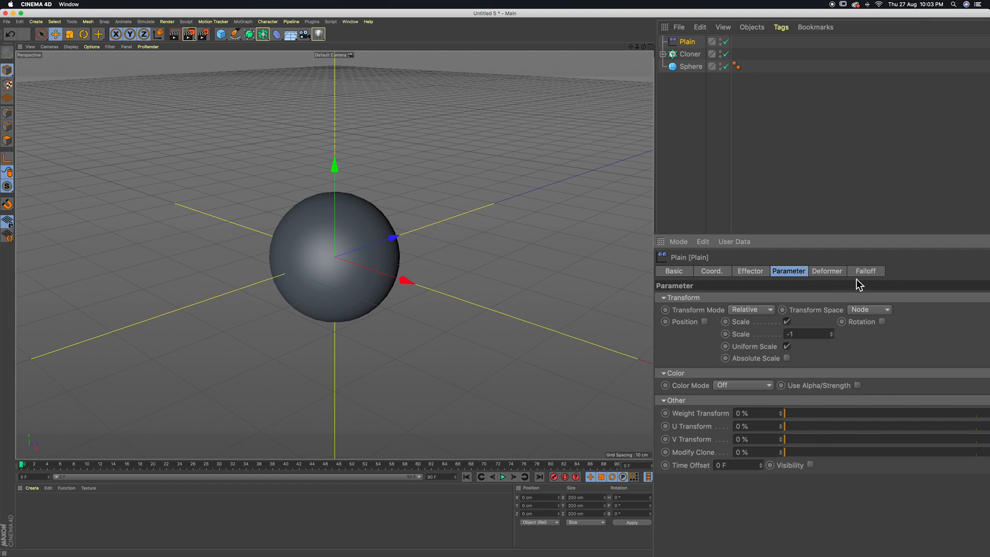
# Set the Plain effector's falloff shape to Linear
pyautogui.click(873, 274)
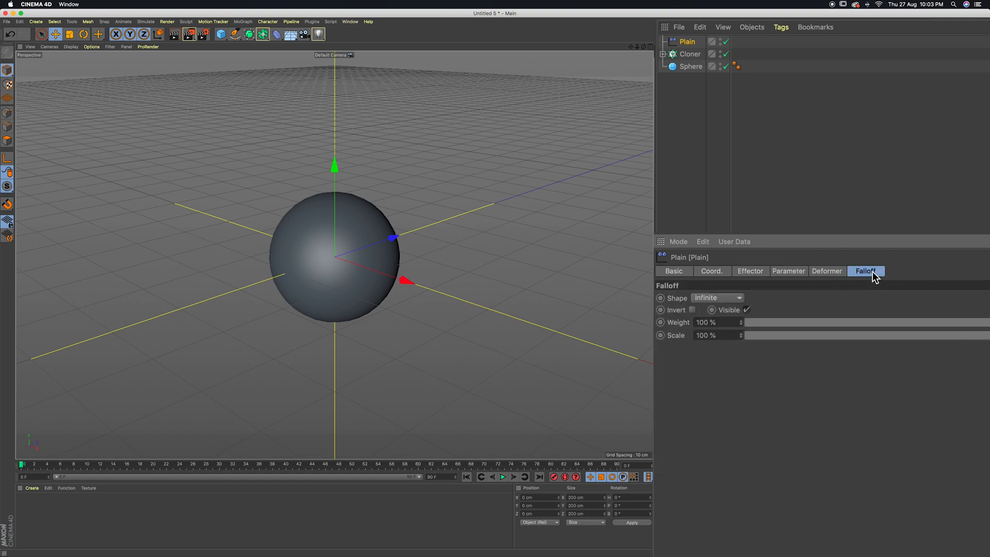
pyautogui.click(723, 299)
pyautogui.click(718, 376)
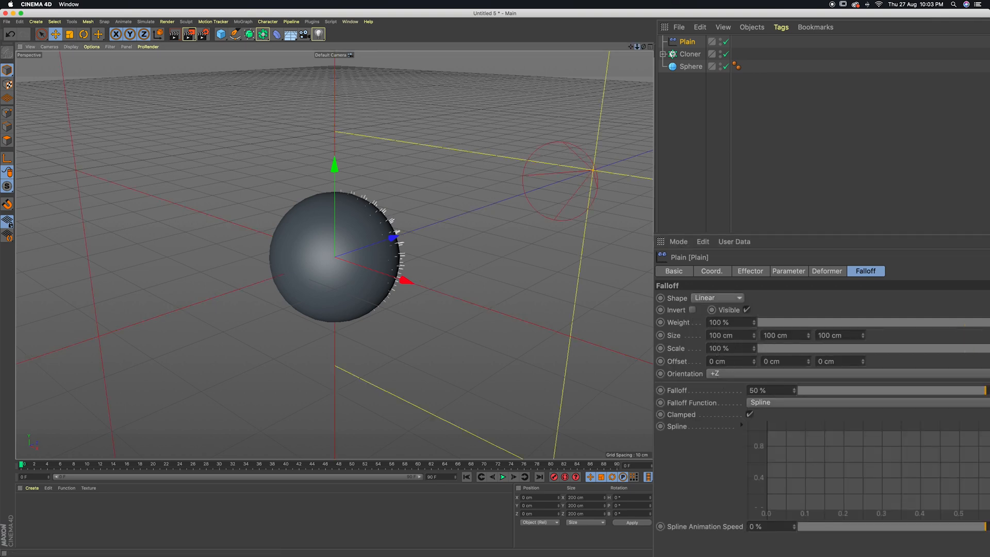
# Set the linear falloff's size to 20 cm on all three axes
pyautogui.scroll(-5, 428, 190)
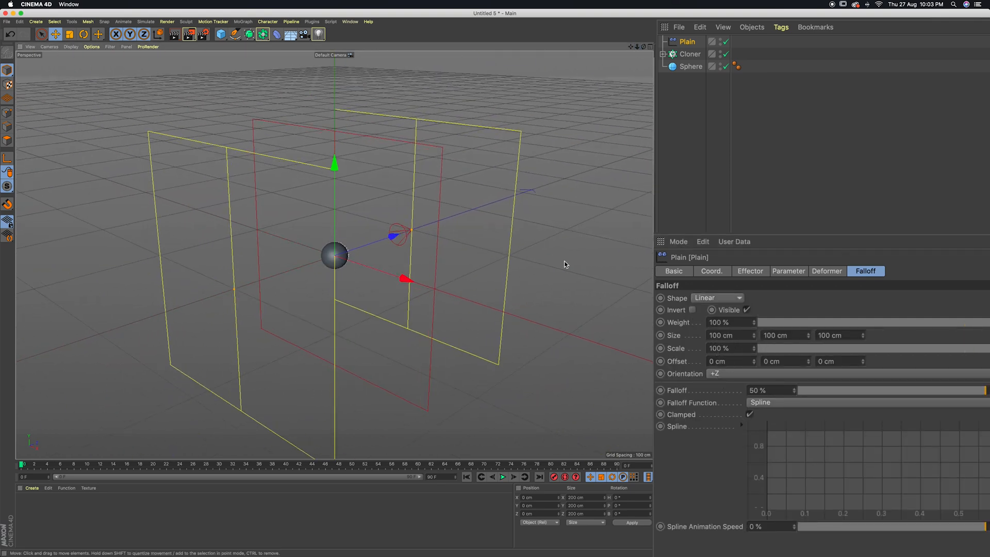
pyautogui.moveTo(740, 338); pyautogui.dragTo(672, 338)
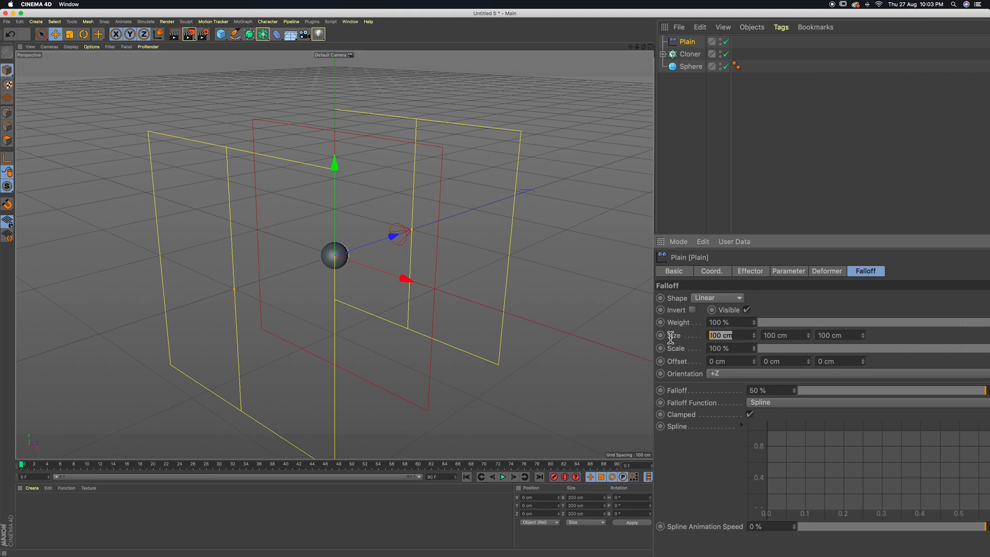
pyautogui.write('20')
pyautogui.click(849, 336)
pyautogui.write('20')
pyautogui.press('Return')
pyautogui.moveTo(805, 336); pyautogui.dragTo(593, 342)
pyautogui.write('20')
pyautogui.press('Return')
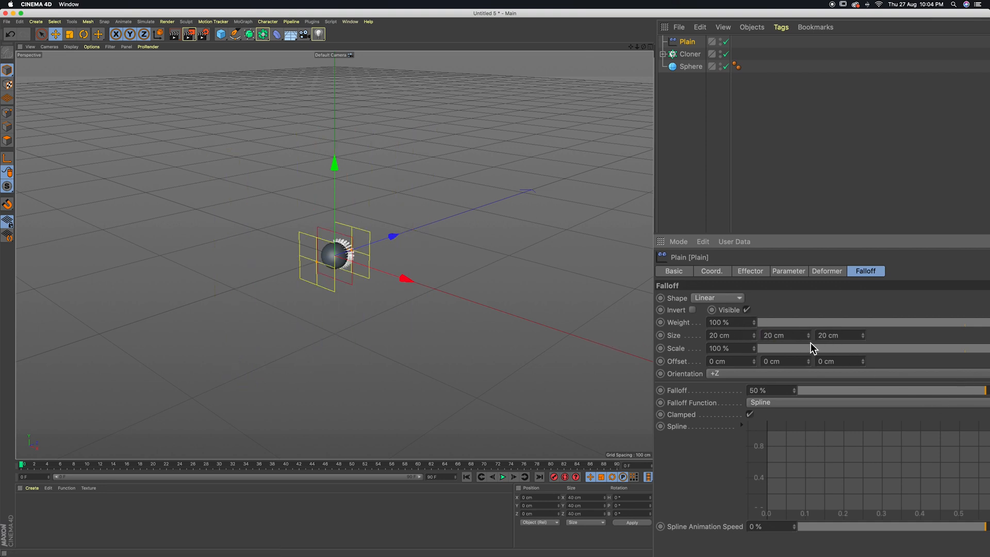
pyautogui.click(839, 336)
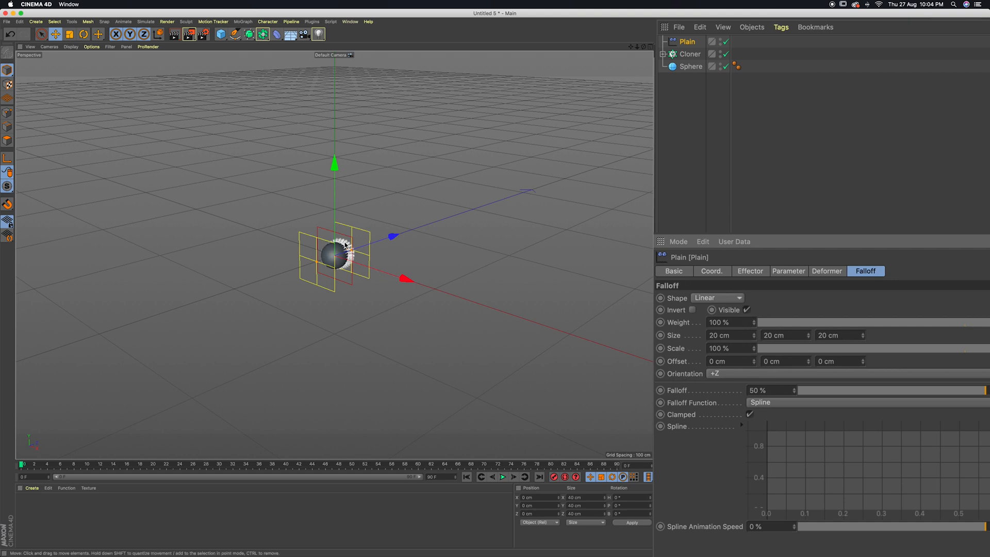
# Set the falloff orientation to -Y and reduce its Y size to about 2.8 cm
pyautogui.click(748, 372)
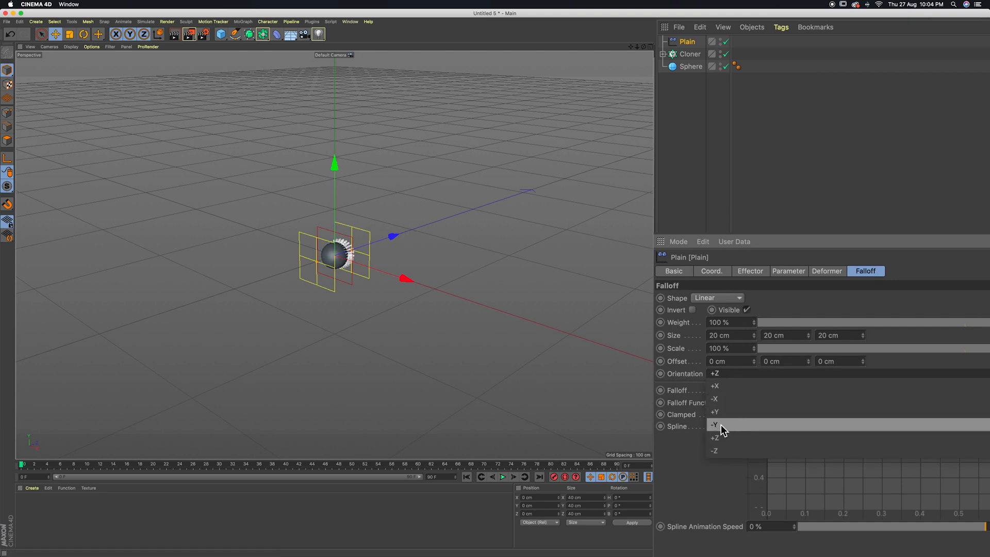
pyautogui.click(736, 425)
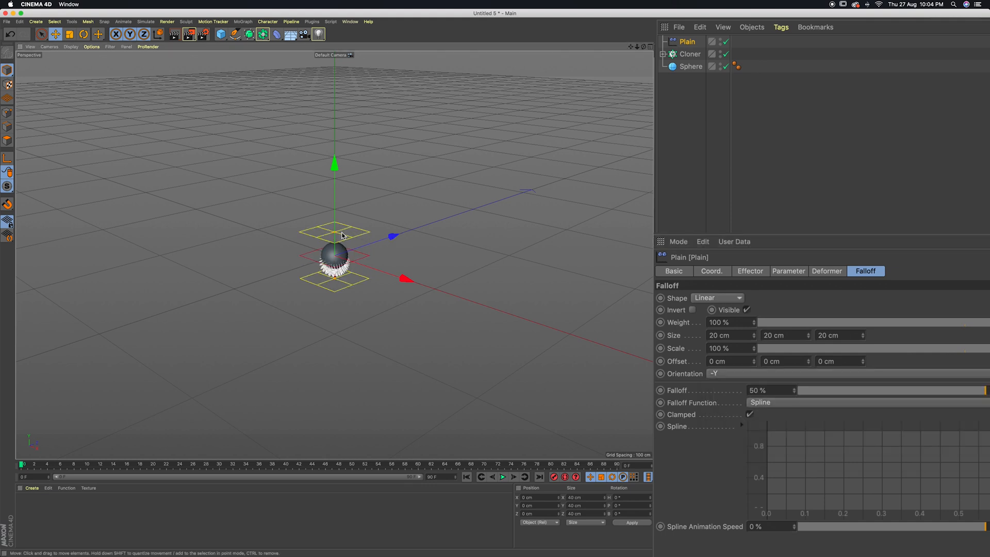
pyautogui.moveTo(809, 339)
pyautogui.mouseDown()
pyautogui.moveTo(809, 356)
pyautogui.moveTo(809, 338)
pyautogui.mouseUp()
pyautogui.moveTo(336, 251); pyautogui.dragTo(336, 255)
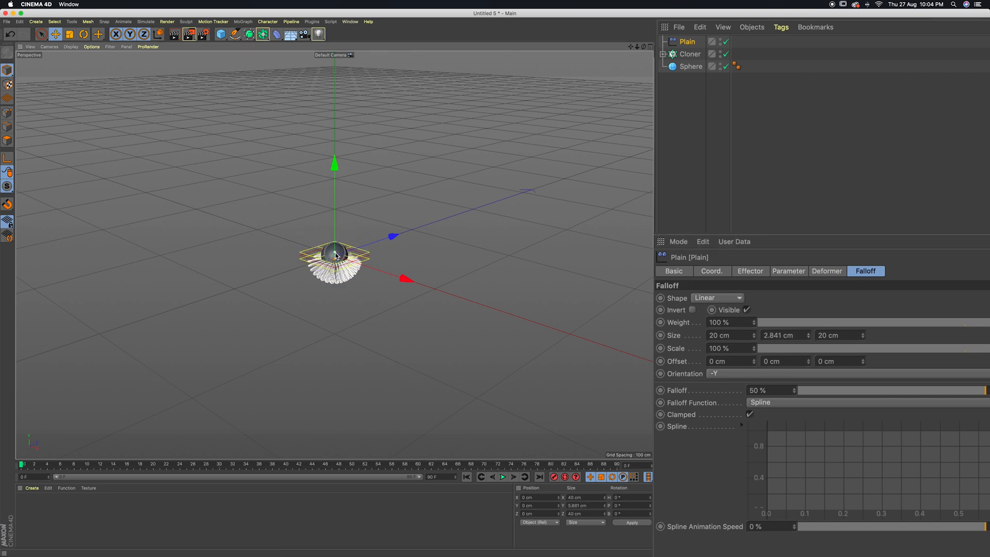
pyautogui.scroll(2, 337, 282)
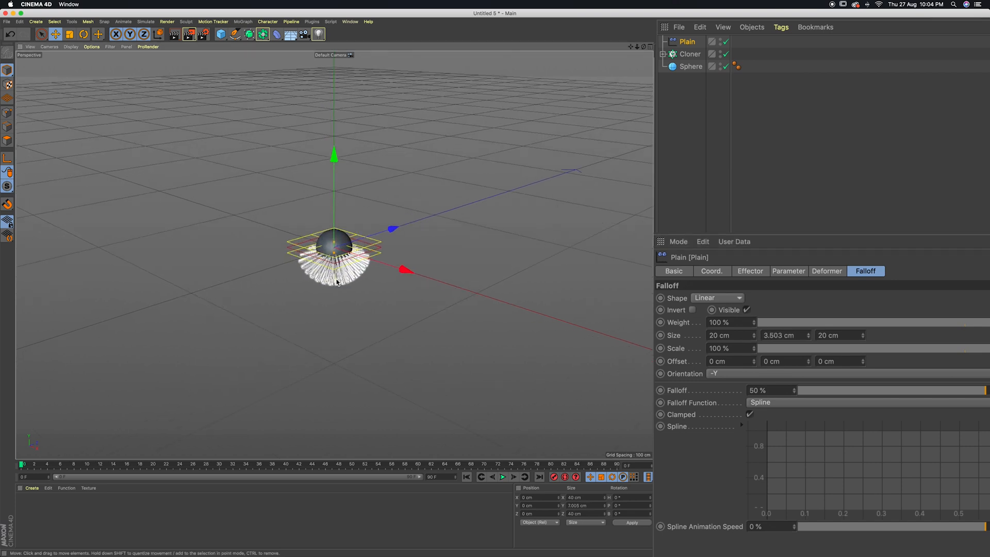
pyautogui.scroll(5, 337, 282)
pyautogui.click(467, 237)
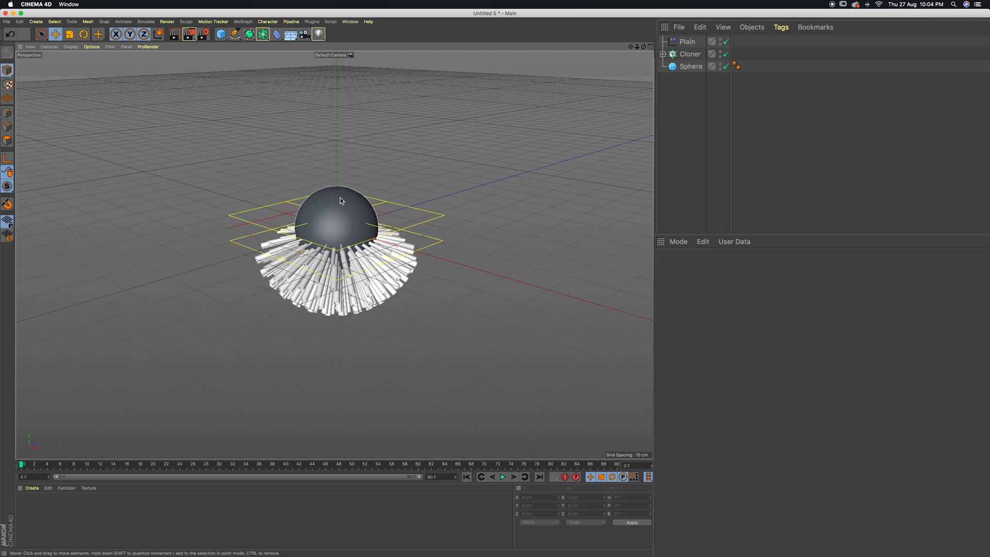
# Switch the viewport to the front view, framed on the sphere and its tubes
pyautogui.click(52, 47)
pyautogui.click(56, 125)
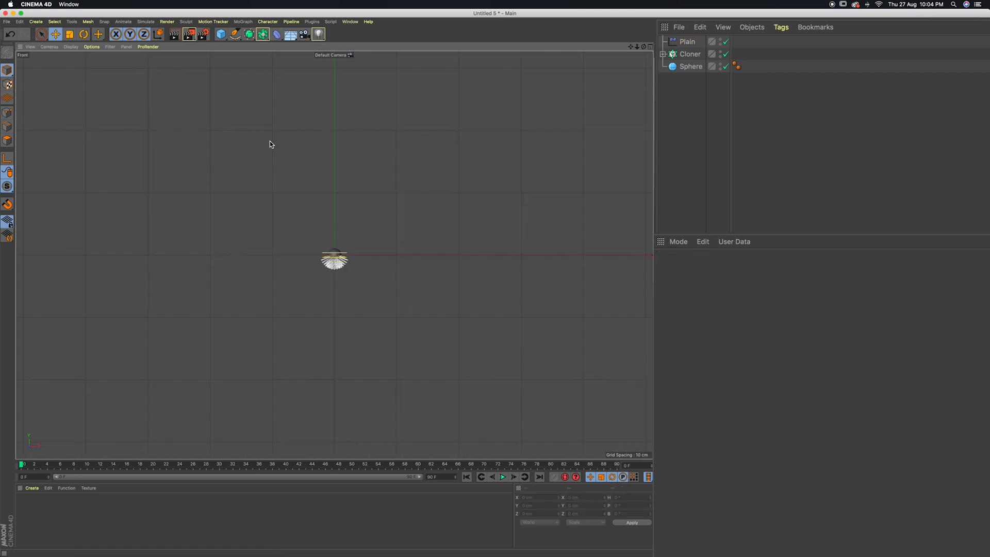
pyautogui.scroll(8, 340, 258)
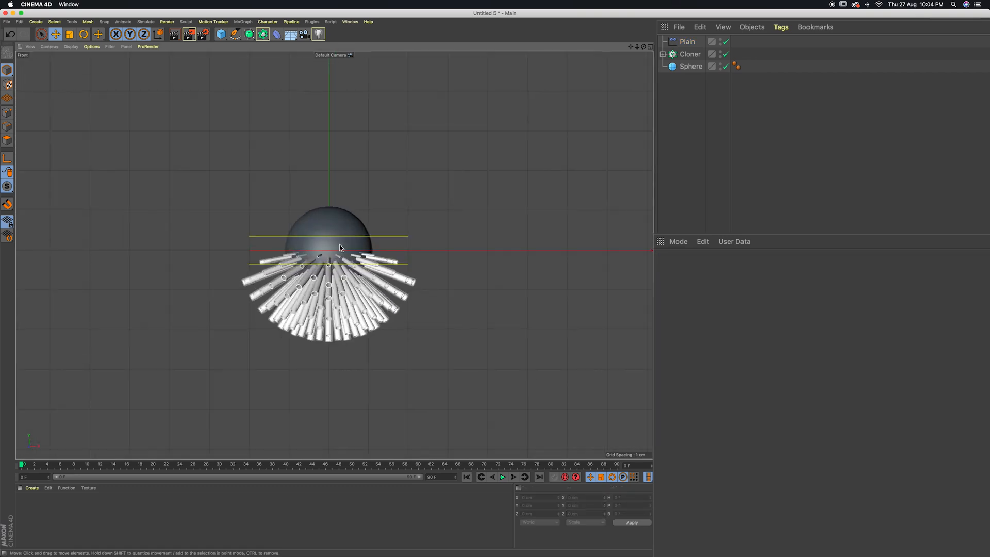
# Try moving the sphere about 22 cm down along the Y axis, past the Plain effector's falloff
pyautogui.click(340, 246)
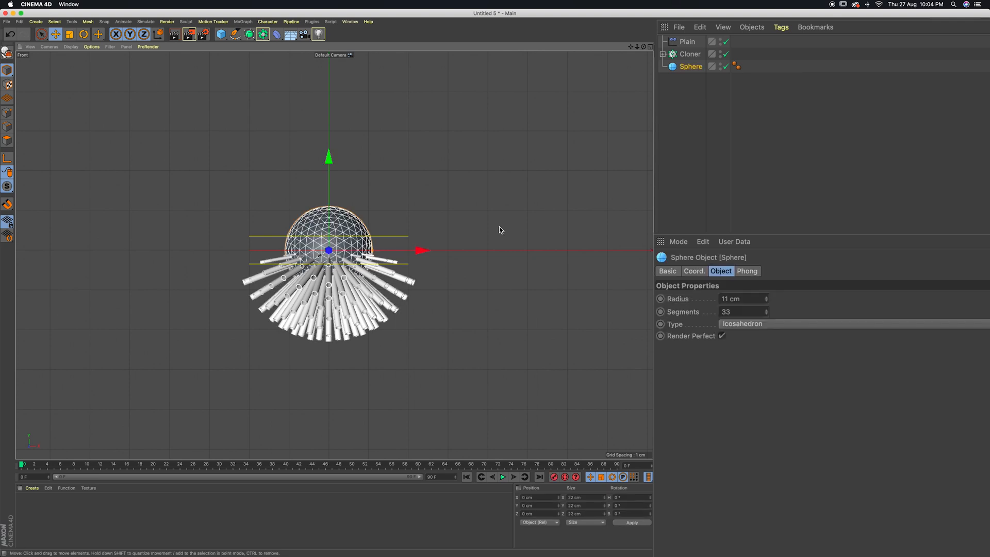
pyautogui.moveTo(328, 158); pyautogui.dragTo(329, 246)
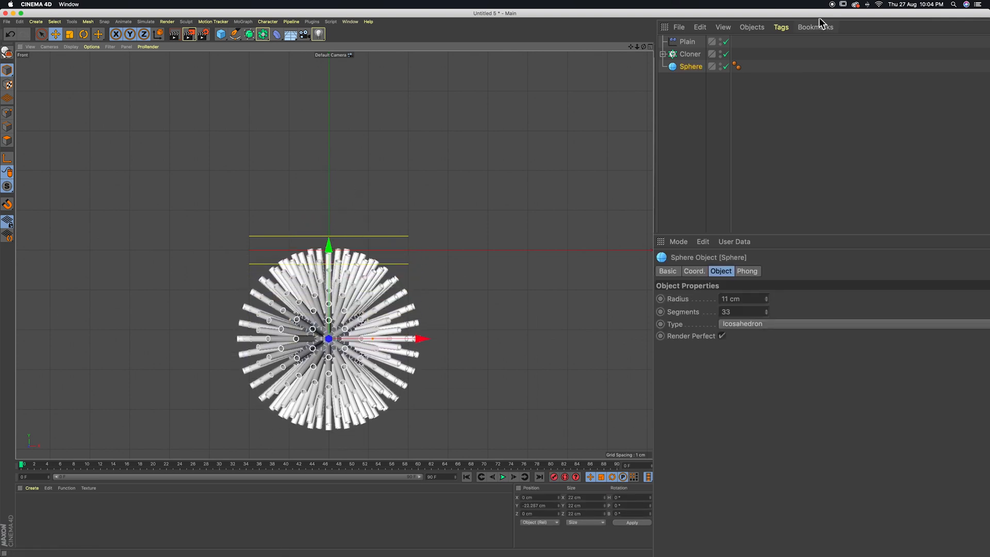
# Move the Plain effector down along the Y axis until its falloff lies below the sphere
pyautogui.click(688, 41)
pyautogui.moveTo(328, 156); pyautogui.dragTo(380, 274)
pyautogui.click(382, 275)
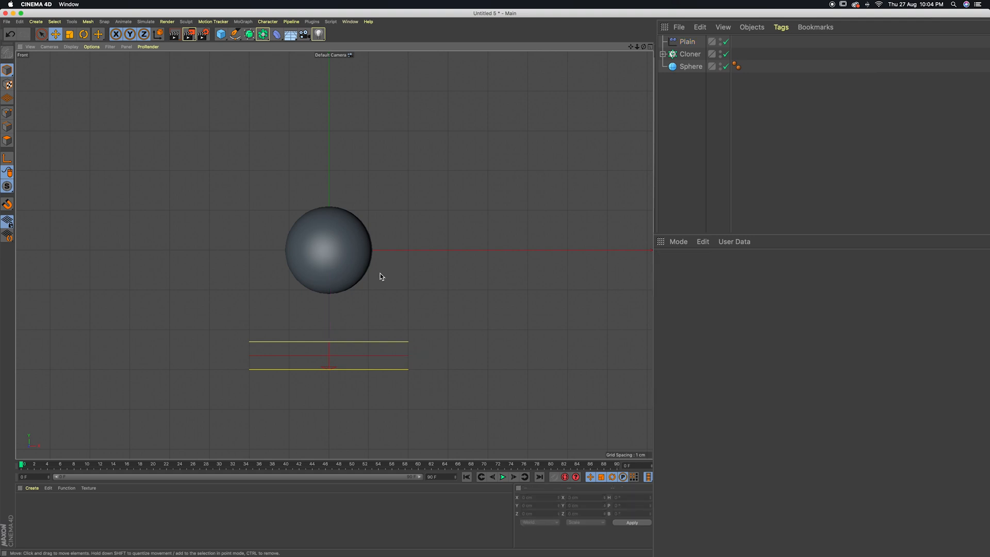
# Lower the Plain effector to a Y position of -28.185 cm and keyframe that position at frame 0
pyautogui.click(688, 42)
pyautogui.moveTo(329, 276); pyautogui.dragTo(331, 283)
pyautogui.click(22, 466)
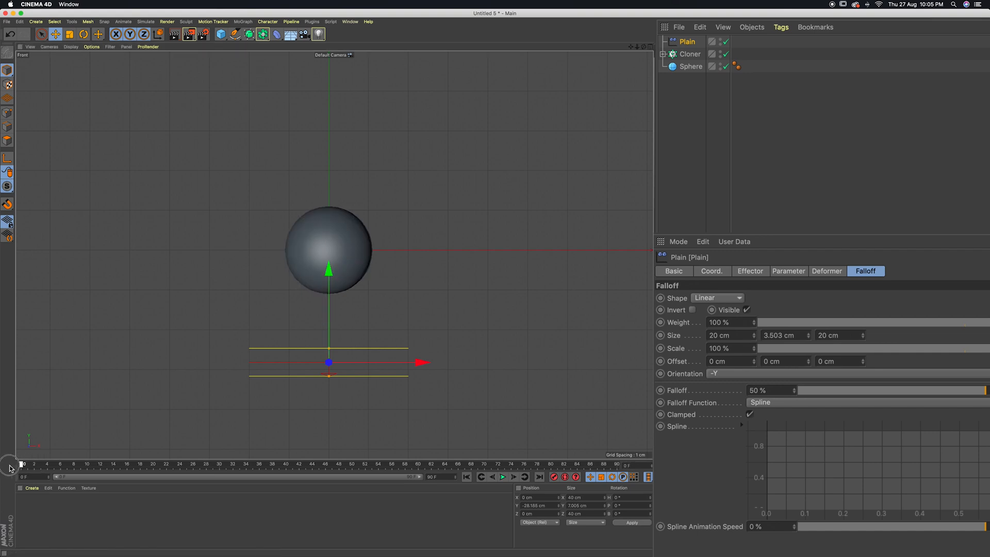
pyautogui.click(713, 272)
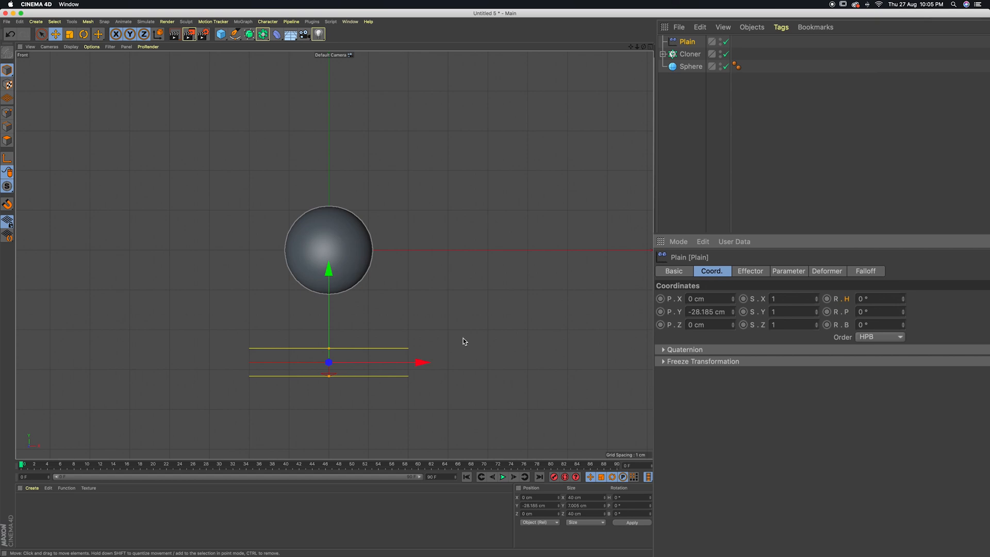
pyautogui.click(660, 312)
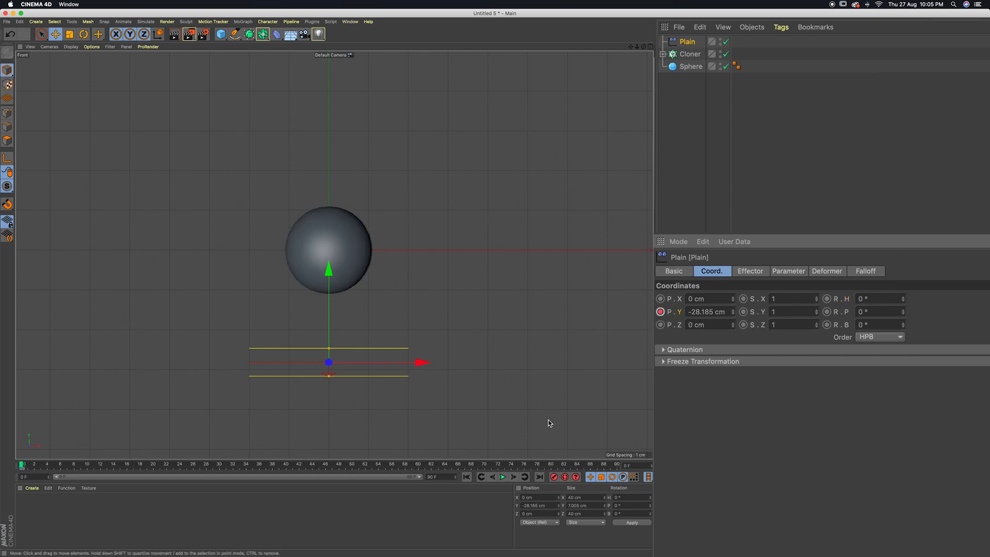
# At frame 50, raise the Plain effector along Y until its falloff clears the sphere, and keyframe its Y position
pyautogui.moveTo(301, 471); pyautogui.dragTo(352, 475)
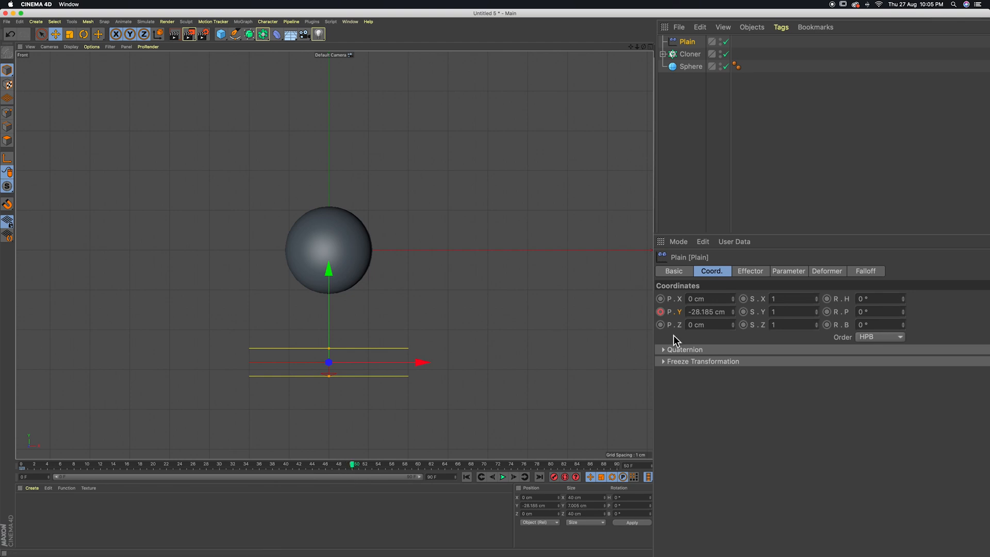
pyautogui.moveTo(733, 312); pyautogui.dragTo(732, 310)
pyautogui.click(660, 312)
pyautogui.moveTo(352, 465)
pyautogui.mouseDown()
pyautogui.moveTo(47, 465)
pyautogui.moveTo(347, 466)
pyautogui.mouseUp()
pyautogui.click(467, 477)
# Keyframe the sphere's Y position of 0 cm at frame 50
pyautogui.click(680, 67)
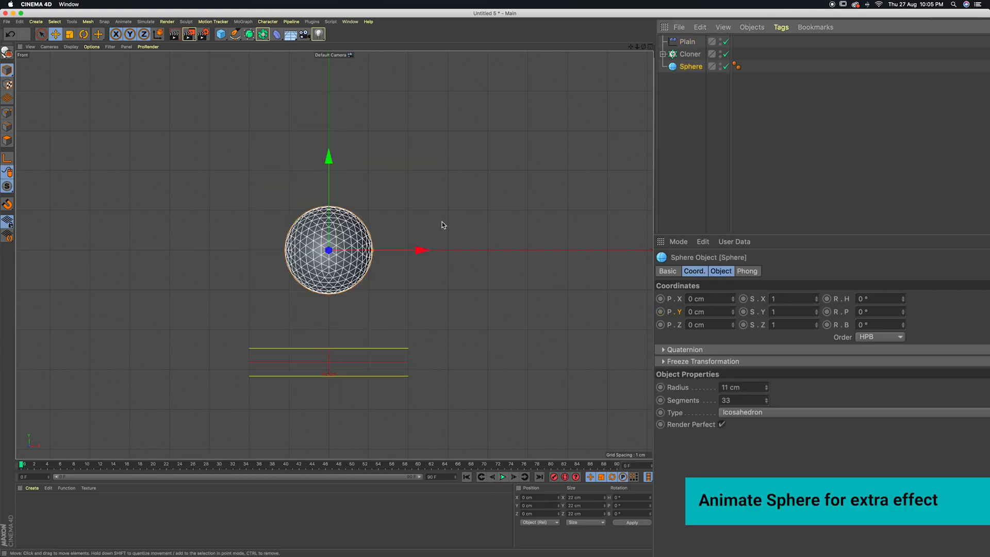
pyautogui.moveTo(22, 466); pyautogui.dragTo(352, 476)
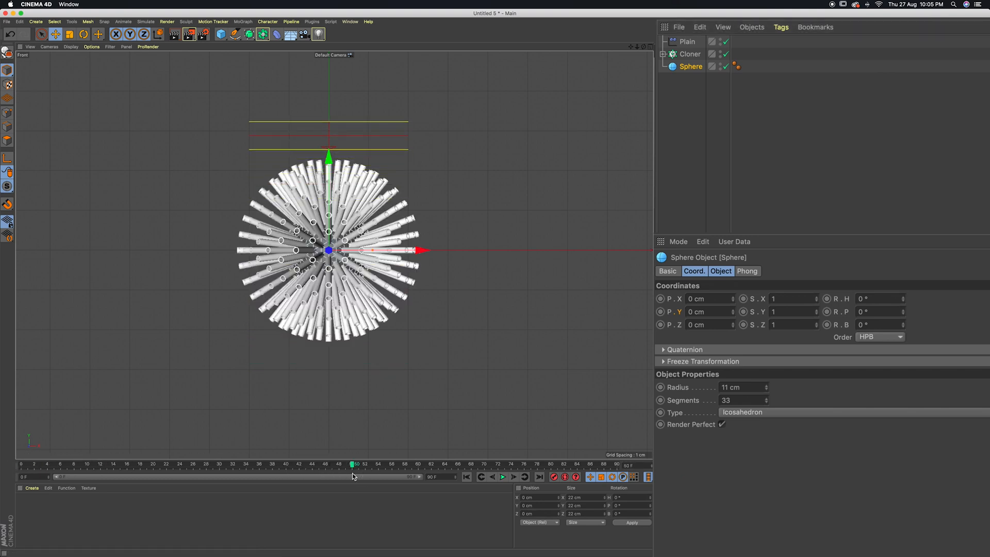
pyautogui.keyDown('ctrl'); pyautogui.click(660, 311); pyautogui.keyUp('ctrl')
# At frame 0, set the sphere's Y position to -9 cm and keyframe it
pyautogui.moveTo(354, 469); pyautogui.dragTo(23, 467)
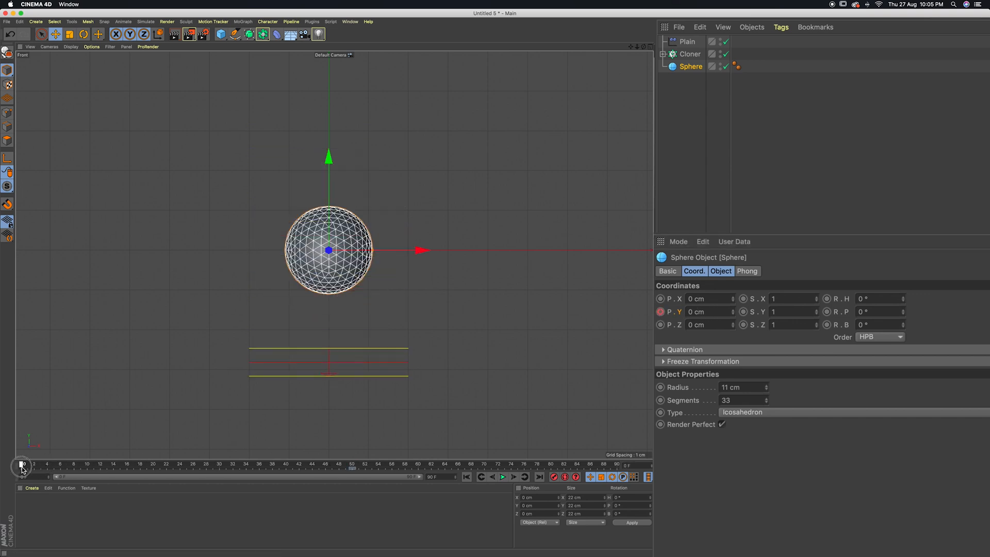
pyautogui.moveTo(733, 312); pyautogui.dragTo(733, 312)
pyautogui.click(733, 315)
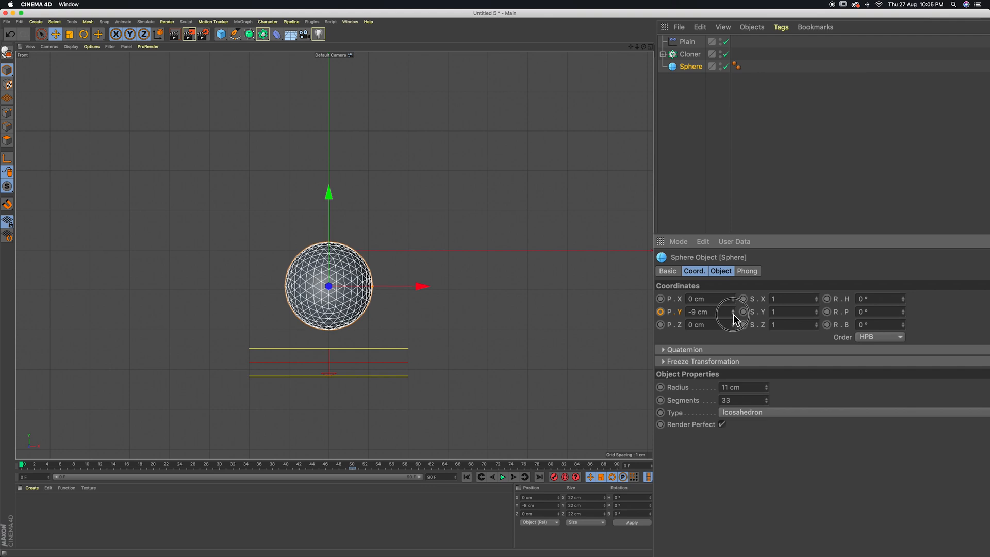
pyautogui.keyDown('ctrl'); pyautogui.click(660, 311); pyautogui.keyUp('ctrl')
pyautogui.moveTo(22, 467)
pyautogui.mouseDown()
pyautogui.moveTo(416, 466)
pyautogui.moveTo(34, 457)
pyautogui.moveTo(84, 455)
pyautogui.moveTo(358, 468)
pyautogui.moveTo(21, 465)
pyautogui.mouseUp()
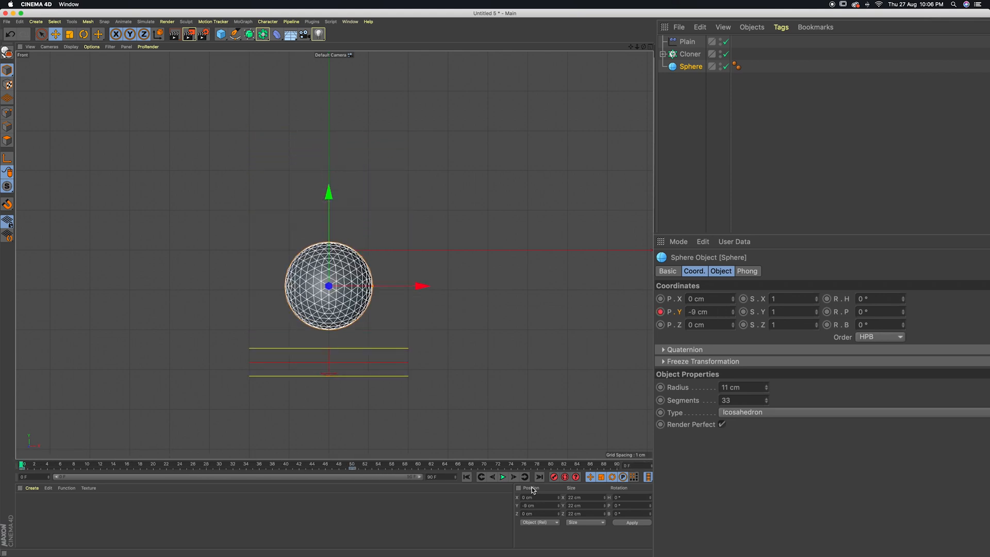
# Play the animation to check the sphere's rise and tube growth, and return to frame 0
pyautogui.click(503, 477)
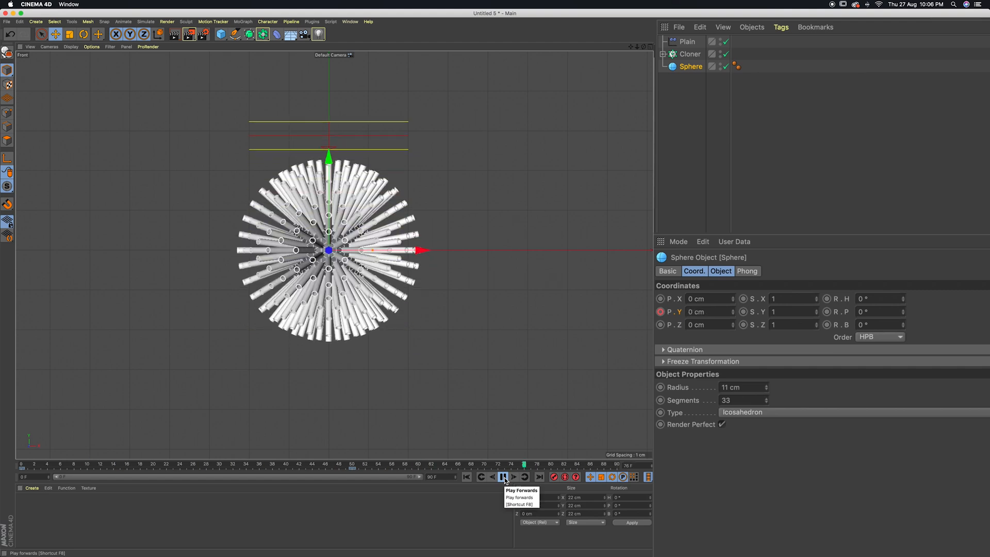
pyautogui.click(503, 477)
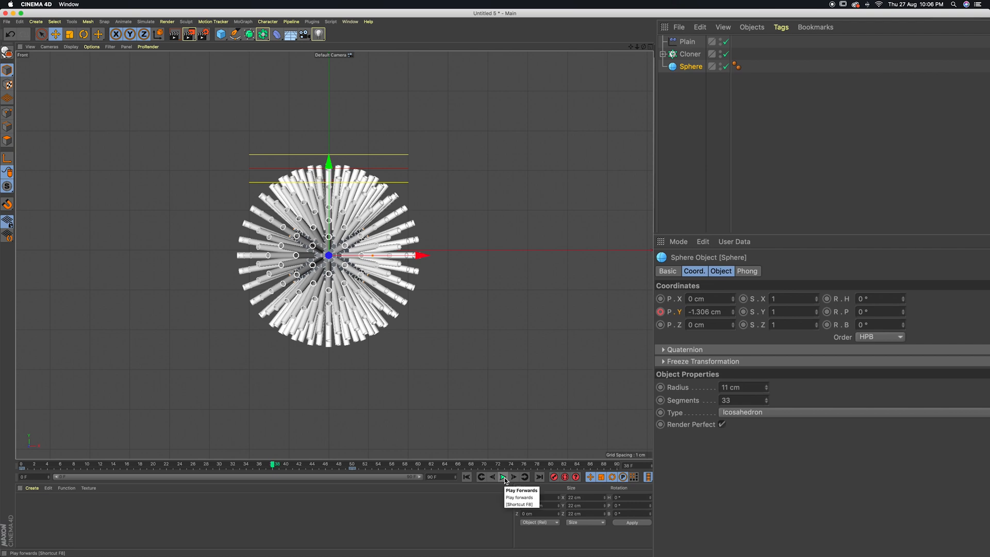
pyautogui.moveTo(270, 468); pyautogui.dragTo(21, 467)
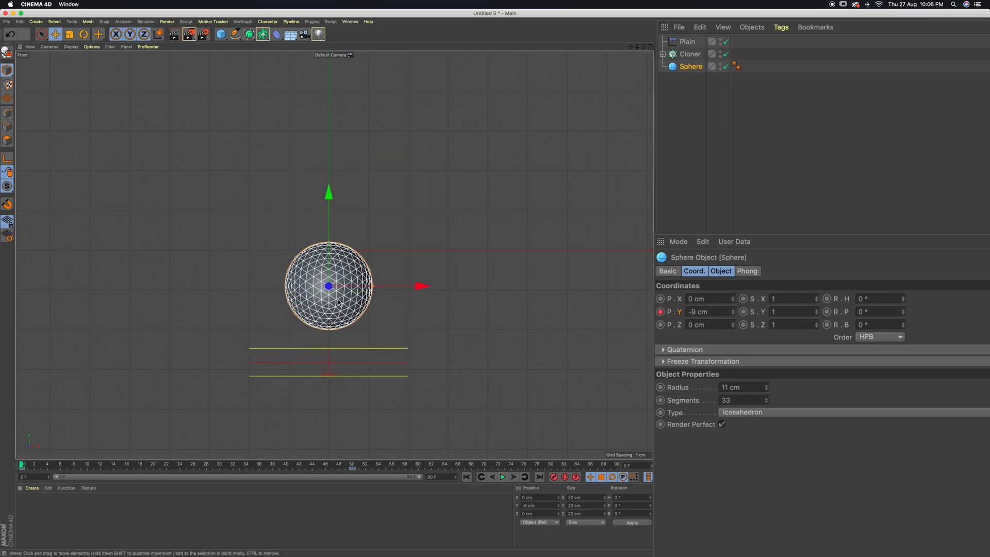
# Keyframe the sphere's heading and pitch rotation of 0° at frame 0
pyautogui.click(691, 75)
pyautogui.click(692, 68)
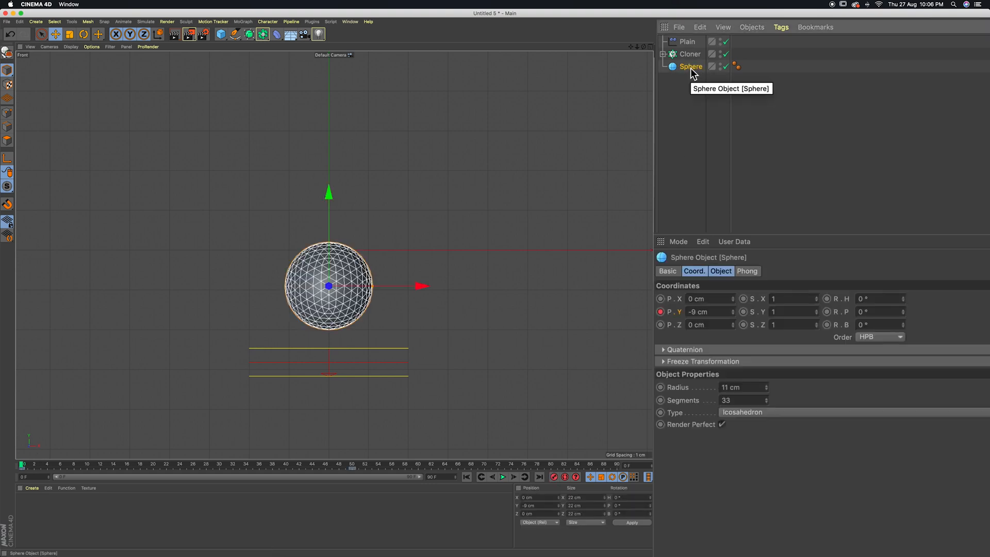
pyautogui.click(829, 300)
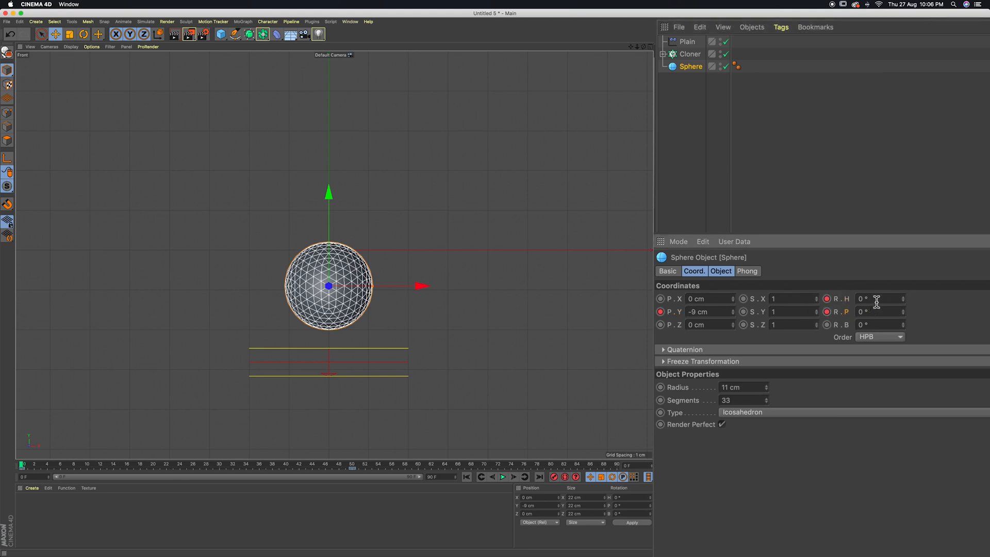
# At frame 90, set the sphere's heading to 100° and pitch to -100°, and keyframe both rotations
pyautogui.moveTo(22, 465); pyautogui.dragTo(627, 475)
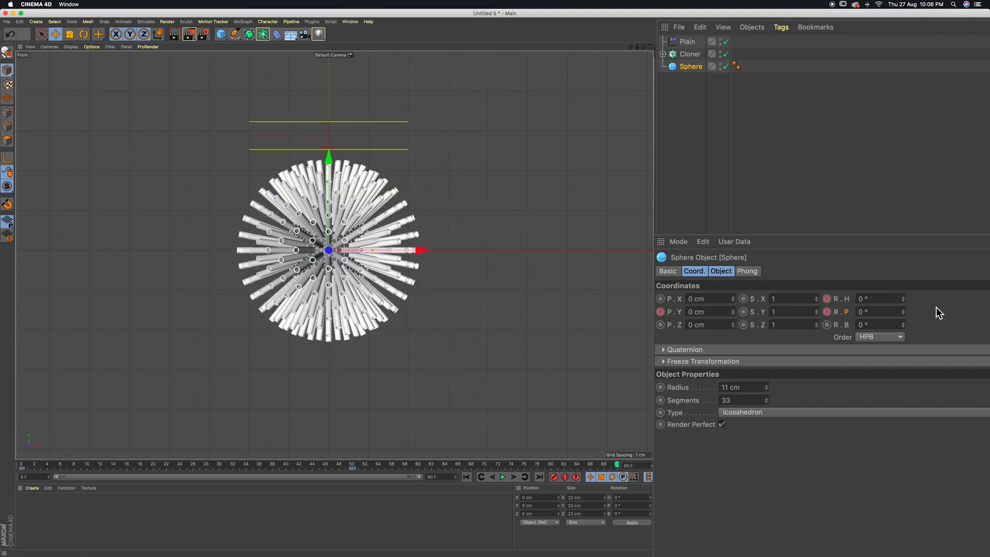
pyautogui.moveTo(905, 300); pyautogui.dragTo(953, 292)
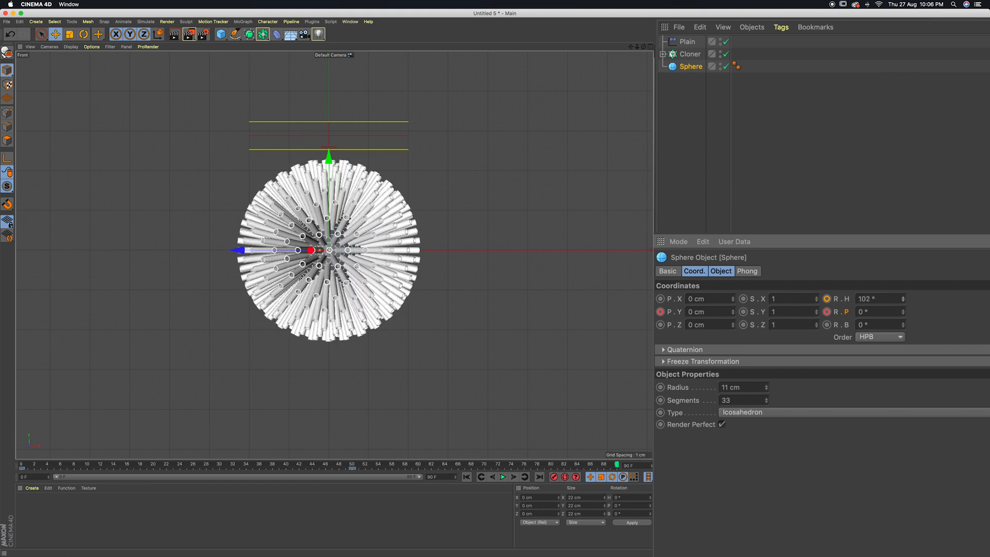
pyautogui.click(902, 303)
pyautogui.click(902, 302)
pyautogui.click(828, 300)
pyautogui.click(897, 313)
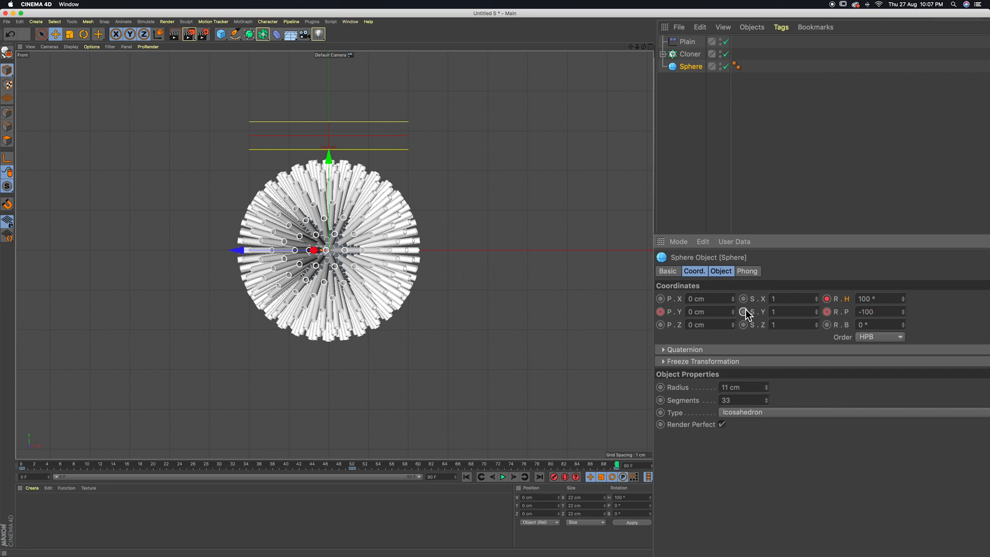
pyautogui.write('-100')
pyautogui.press('Return')
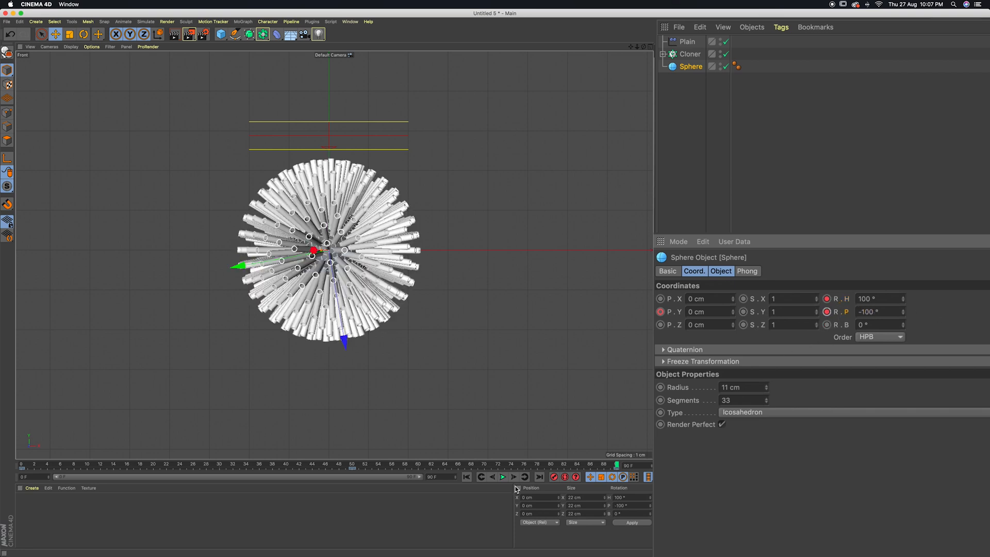
# Preview the sphere's rotation and tube growth in the front view, with nothing selected
pyautogui.click(502, 477)
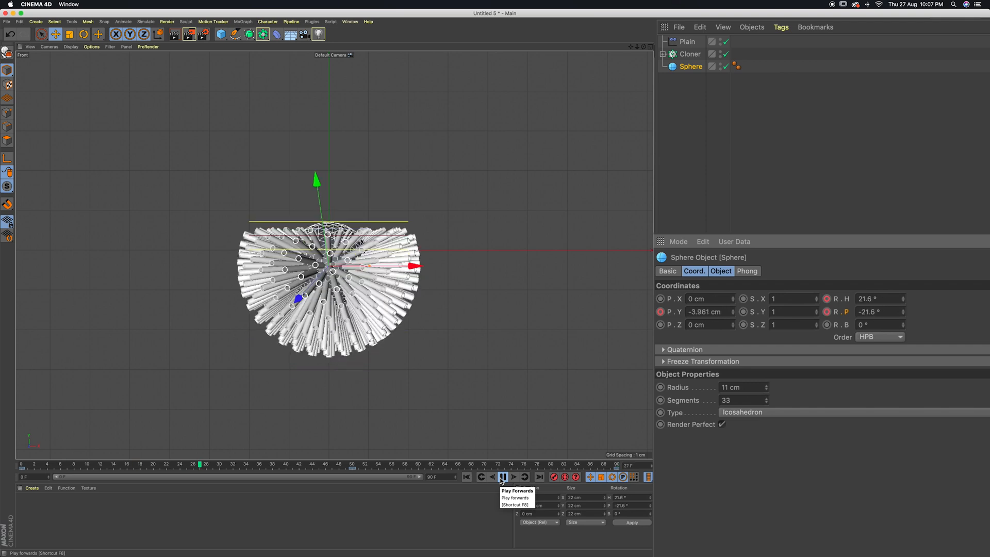
pyautogui.click(502, 479)
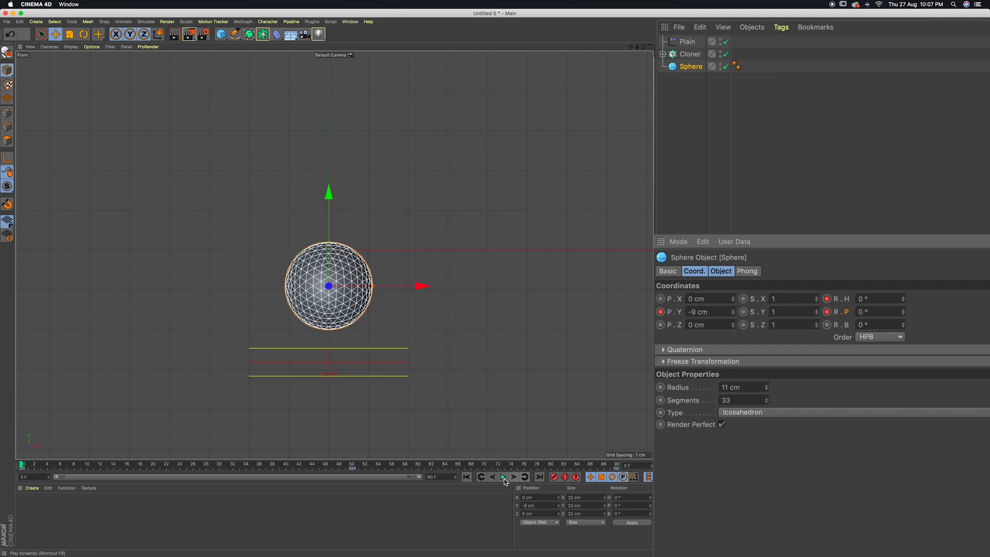
pyautogui.click(643, 85)
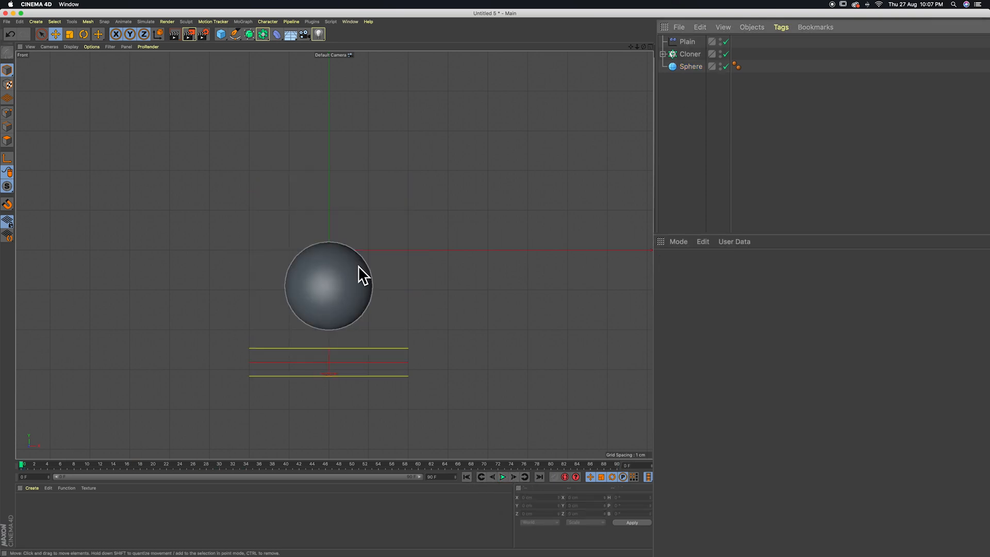
pyautogui.moveTo(638, 47)
pyautogui.mouseDown()
pyautogui.moveTo(641, 1)
pyautogui.moveTo(649, 47)
pyautogui.mouseUp()
pyautogui.moveTo(334, 255); pyautogui.dragTo(607, 93)
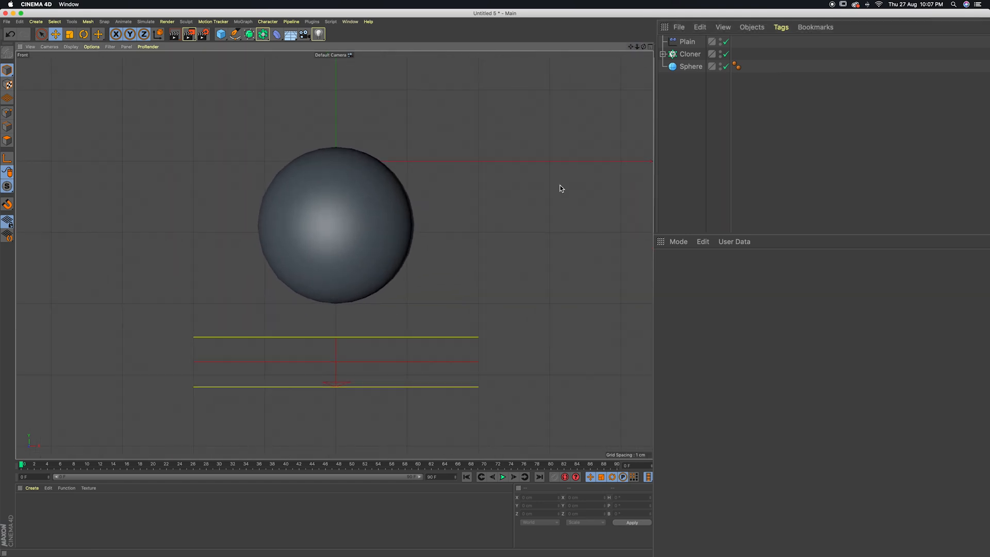
pyautogui.click(503, 477)
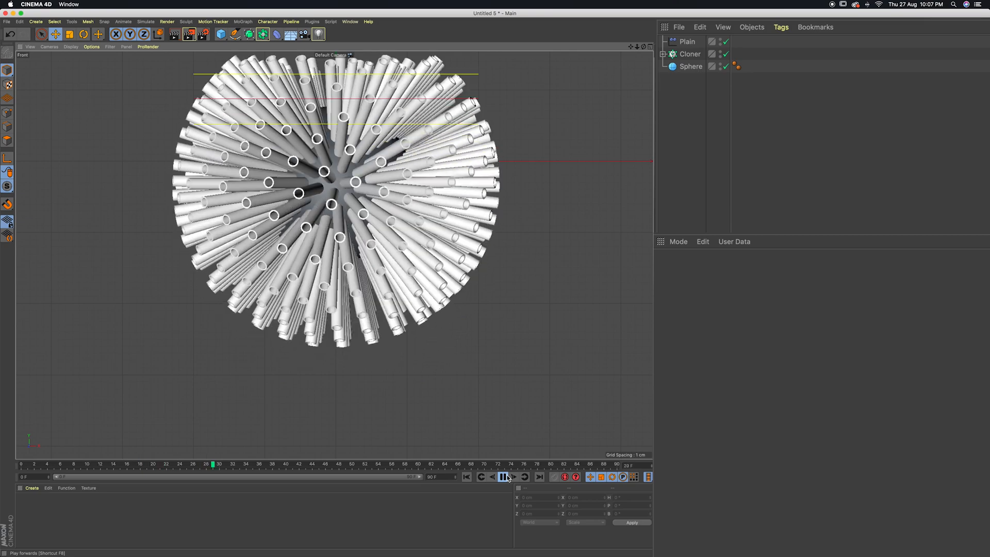
pyautogui.click(504, 478)
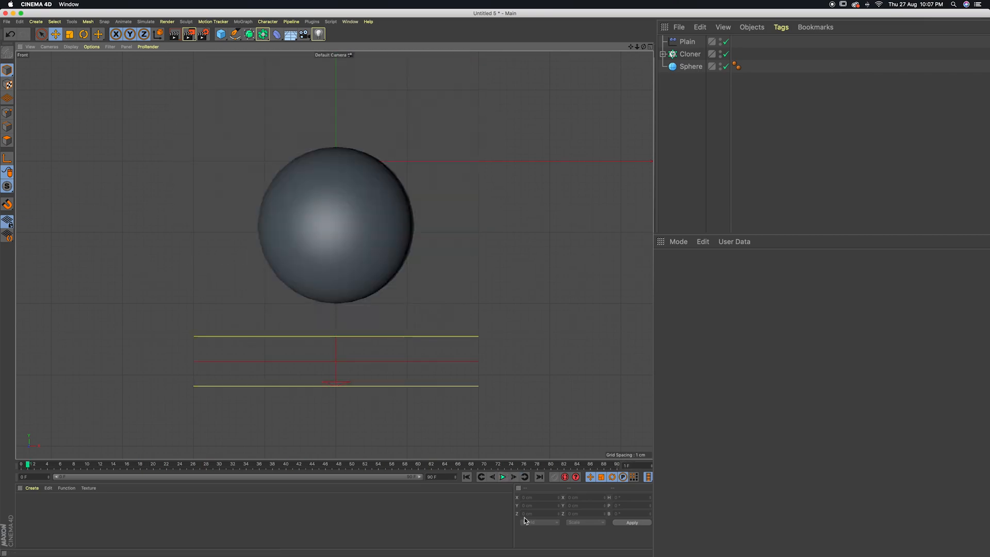
# Center the fully grown tubes in the front view at frame 81 and replay the animation from the start
pyautogui.click(559, 465)
pyautogui.moveTo(632, 47); pyautogui.dragTo(623, 137)
pyautogui.moveTo(638, 48)
pyautogui.mouseDown()
pyautogui.moveTo(620, 49)
pyautogui.moveTo(630, 51)
pyautogui.mouseUp()
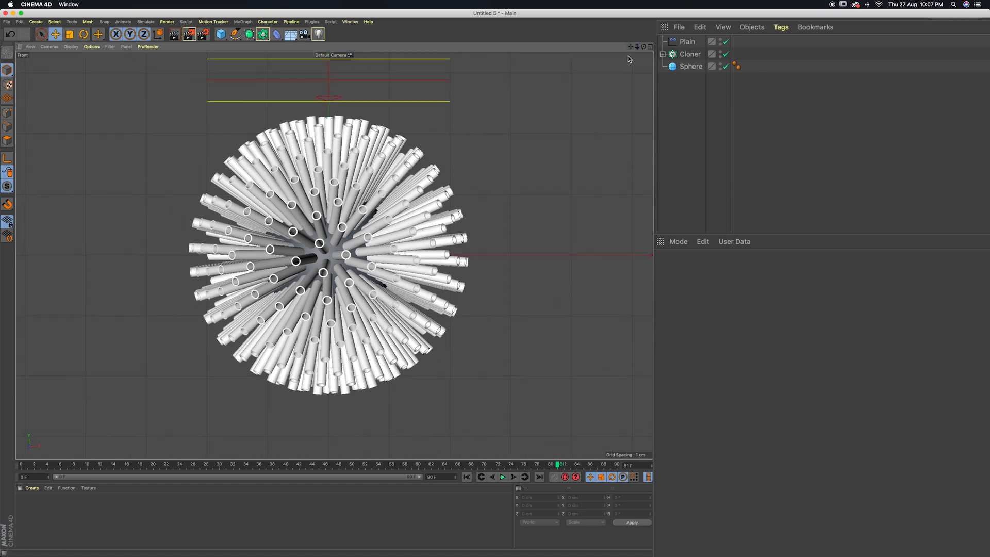
pyautogui.click(467, 477)
pyautogui.click(503, 477)
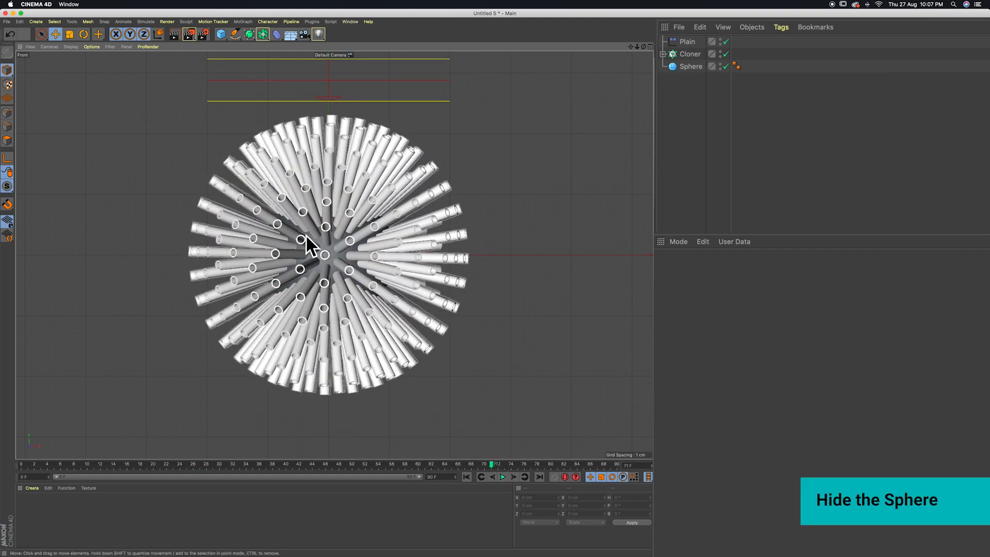
# Hide the sphere in both the viewport and the renderer
pyautogui.click(721, 69)
pyautogui.click(721, 64)
pyautogui.click(721, 64)
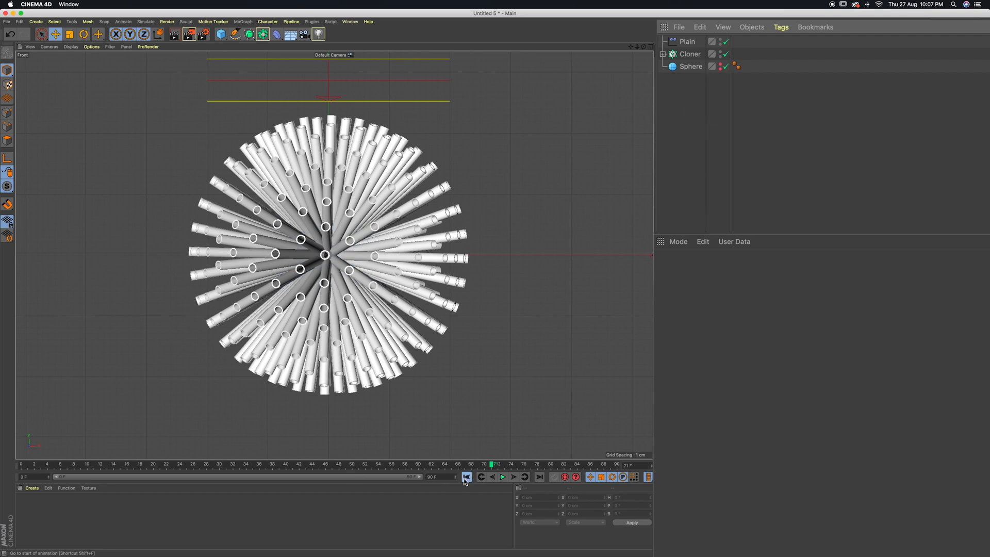
# Play the animation to check the tubes with the sphere hidden, stopping with the tubes grown out
pyautogui.click(503, 477)
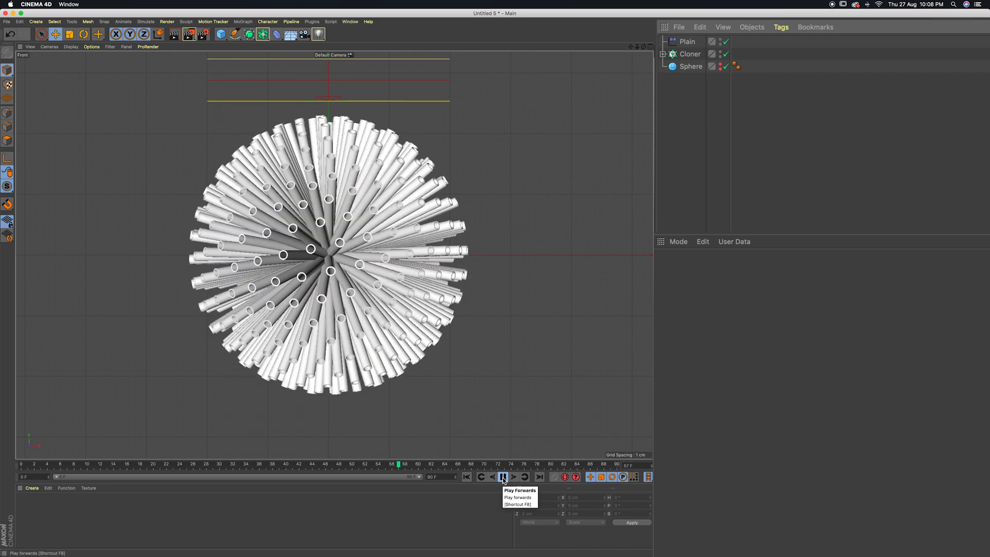
pyautogui.click(503, 477)
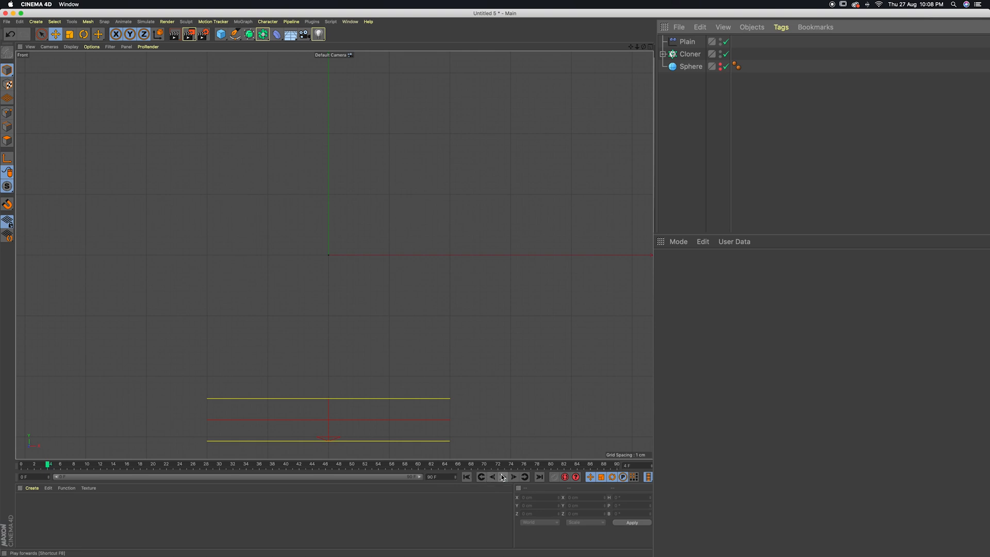
pyautogui.click(503, 477)
pyautogui.click(503, 477)
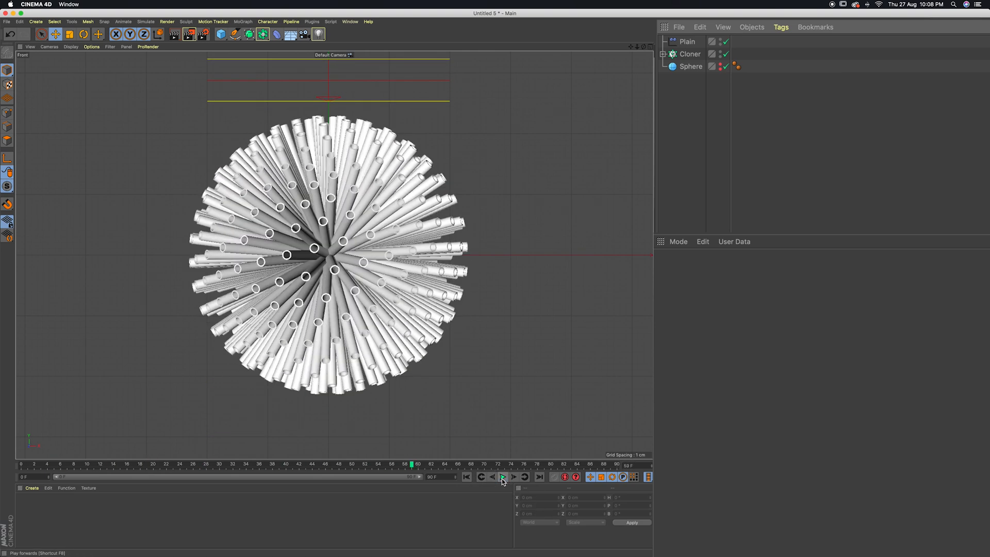
# Add a Random effector to the Cloner
pyautogui.click(686, 54)
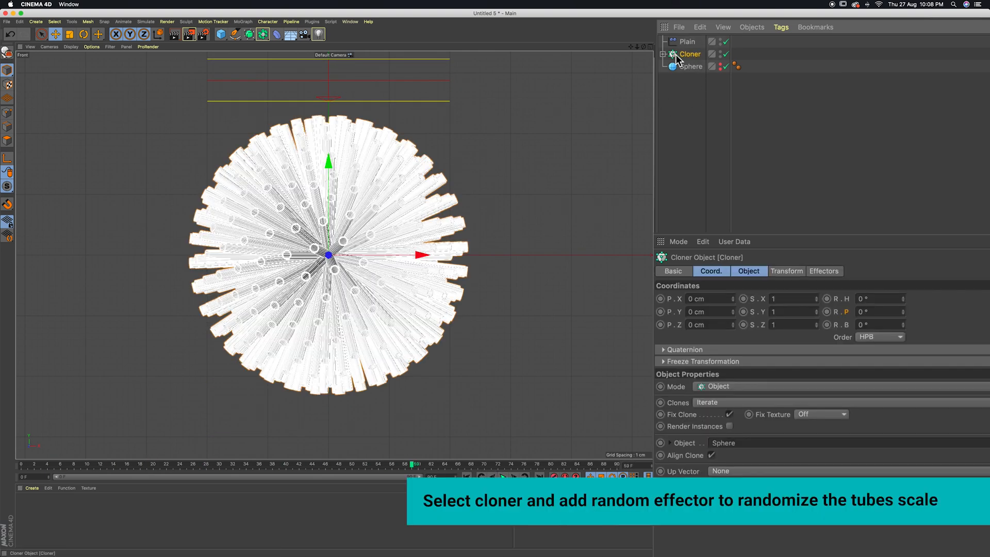
pyautogui.click(243, 22)
pyautogui.moveTo(309, 47)
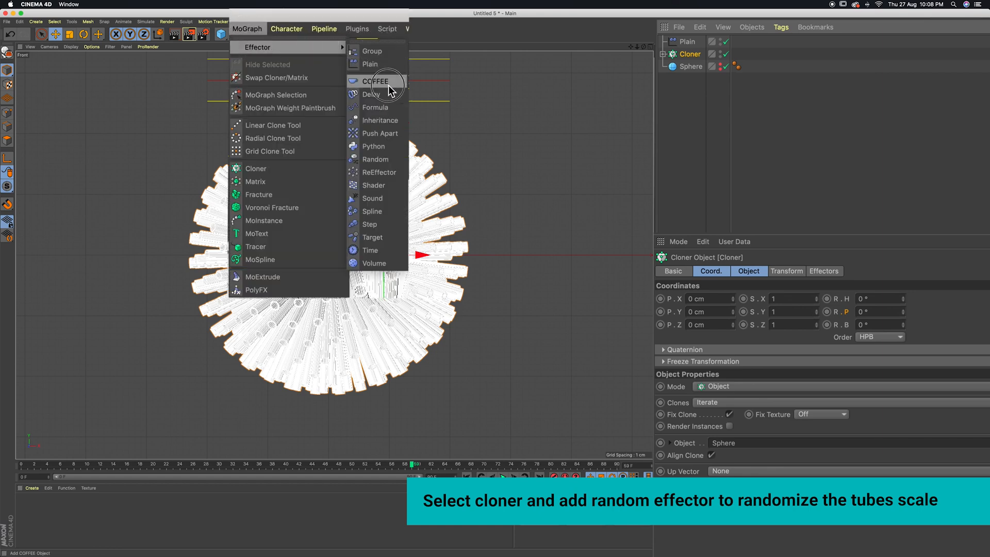
pyautogui.click(360, 159)
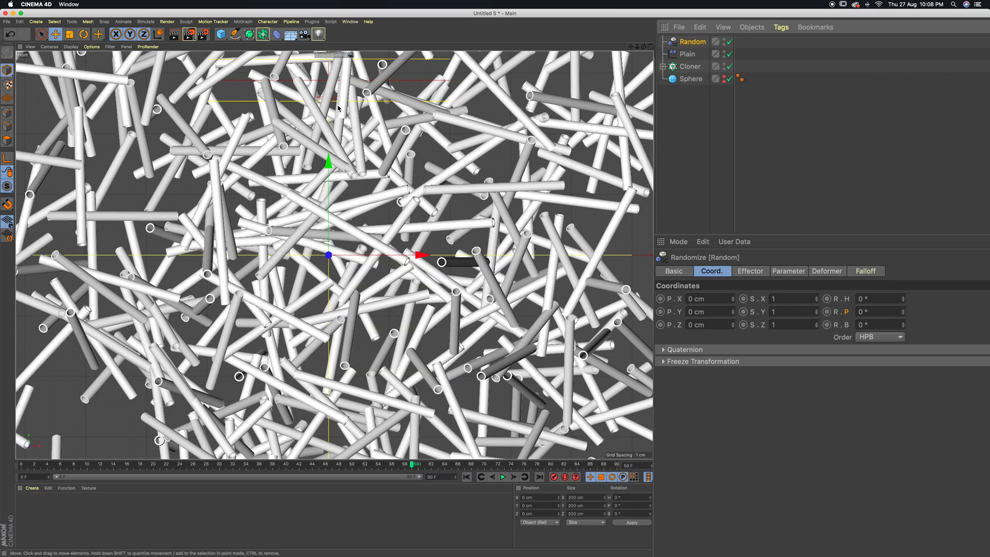
# Turn off the Random effector's position transform and enable its scale transform
pyautogui.click(788, 272)
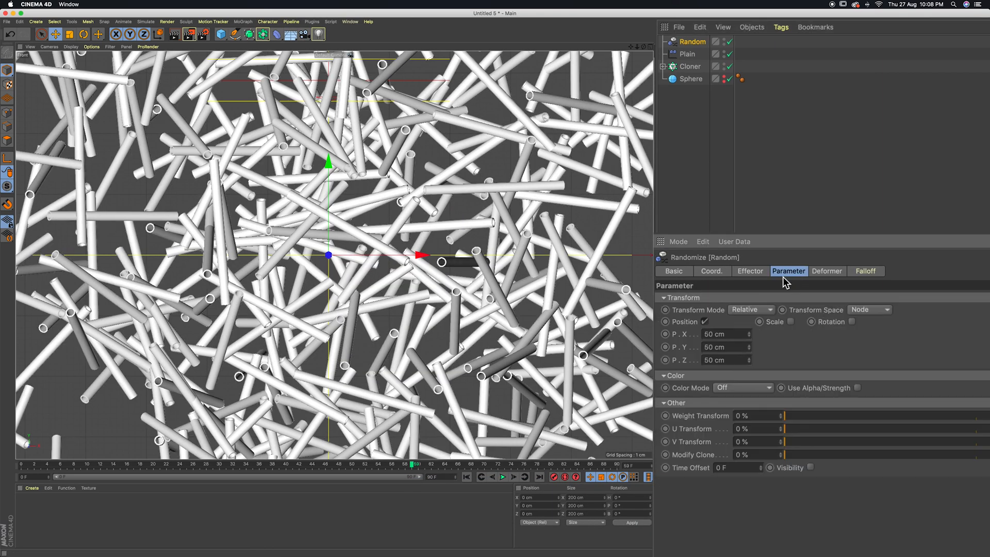
pyautogui.click(705, 322)
pyautogui.click(756, 322)
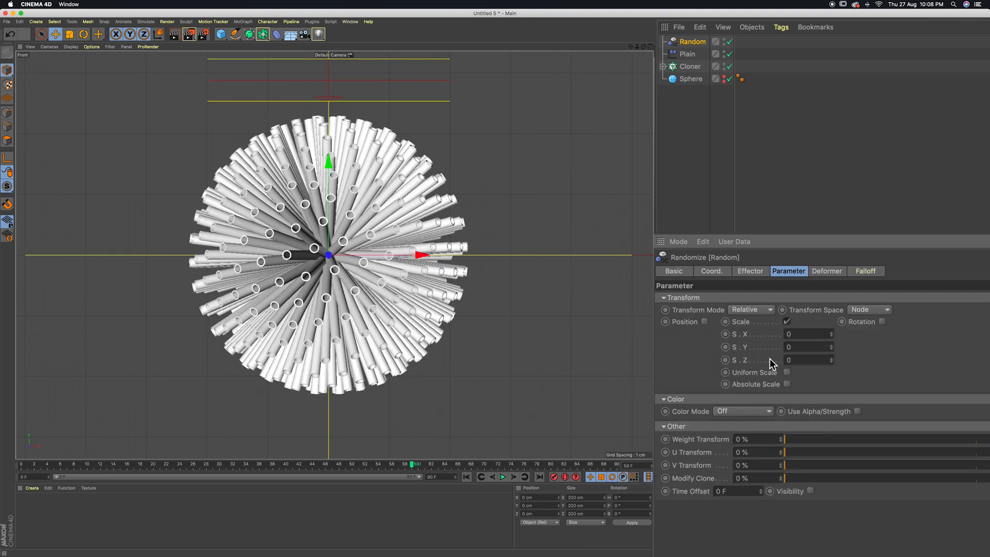
# Enable uniform scale on the Random effector and set its scale to 0.3
pyautogui.click(787, 373)
pyautogui.click(801, 333)
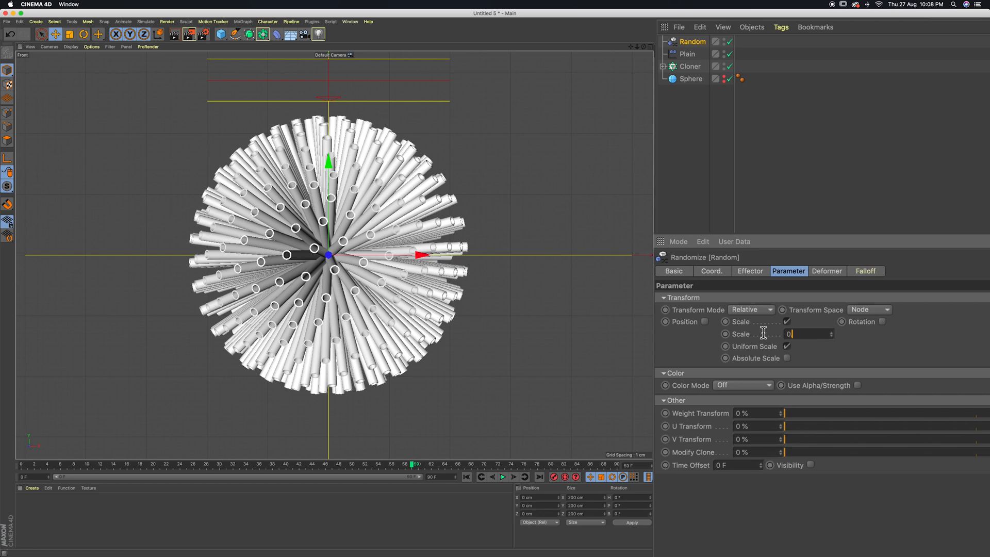
pyautogui.press('Return')
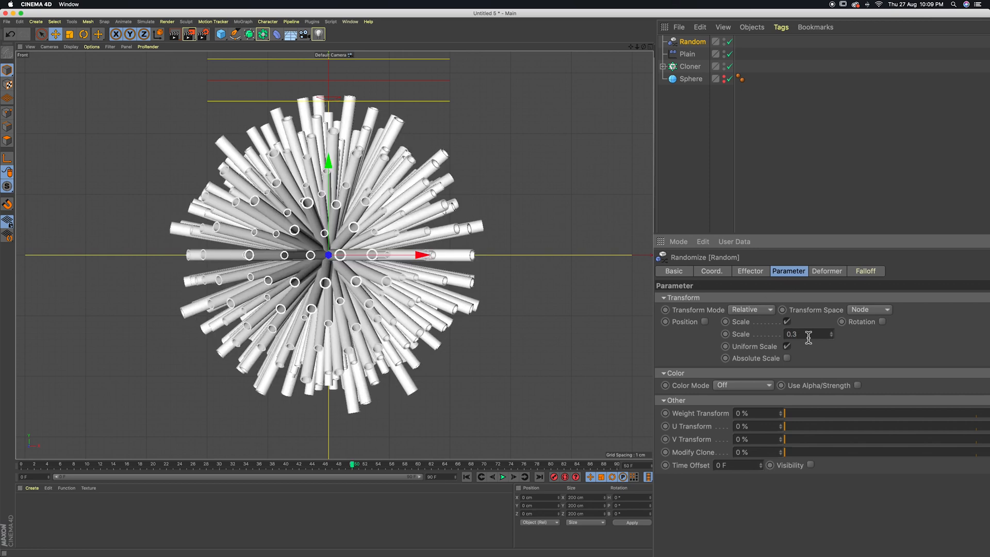
# Play the animation from the start to check the randomly scaled tubes, stopping with the tubes grown out
pyautogui.click(467, 478)
pyautogui.click(502, 477)
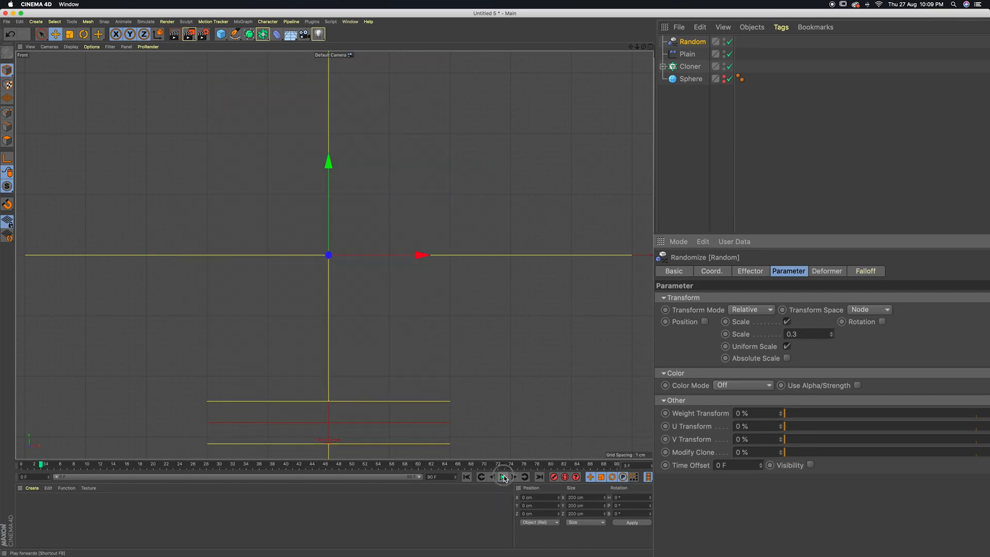
pyautogui.click(504, 478)
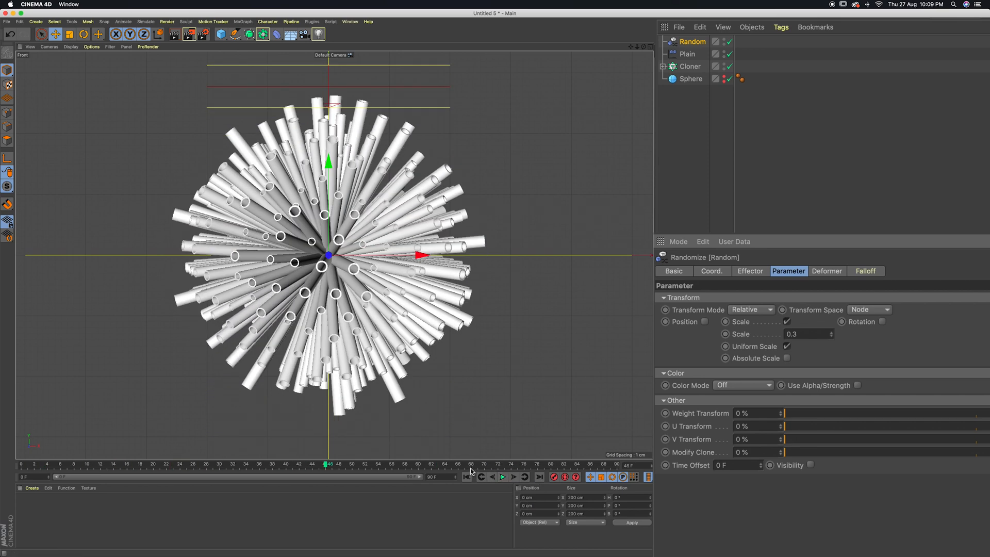
# Add a Delay effector to the Cloner and check that it is in the Cloner's effector list
pyautogui.click(689, 67)
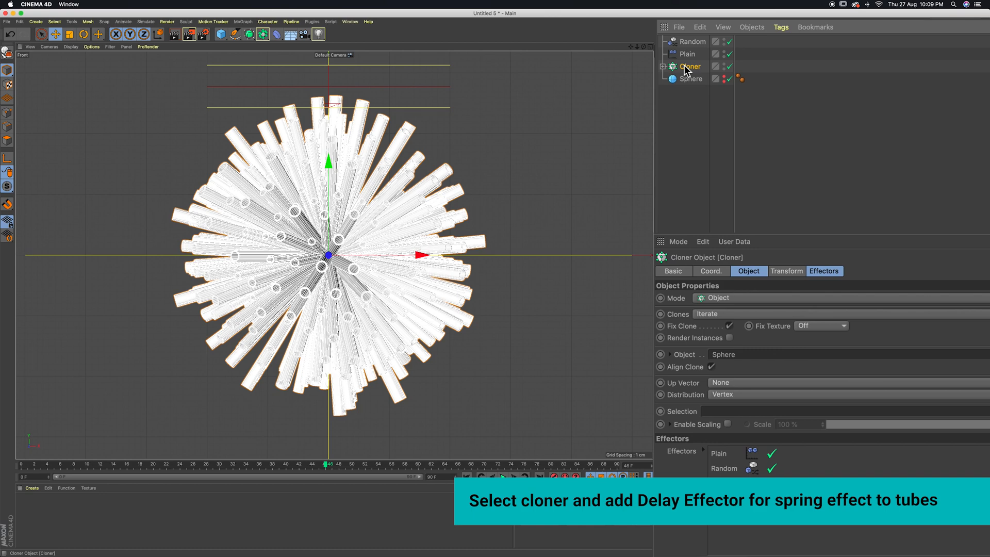
pyautogui.click(241, 21)
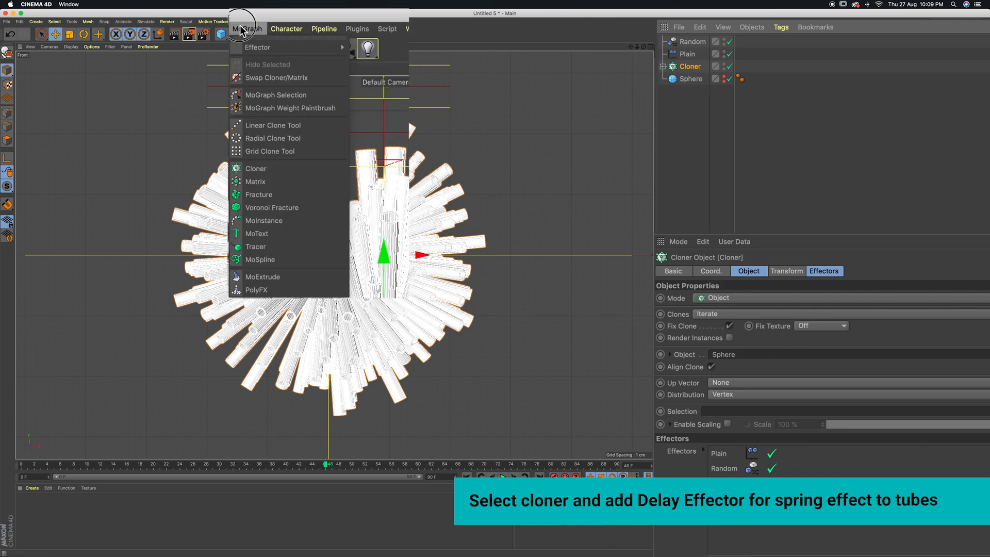
pyautogui.moveTo(263, 47)
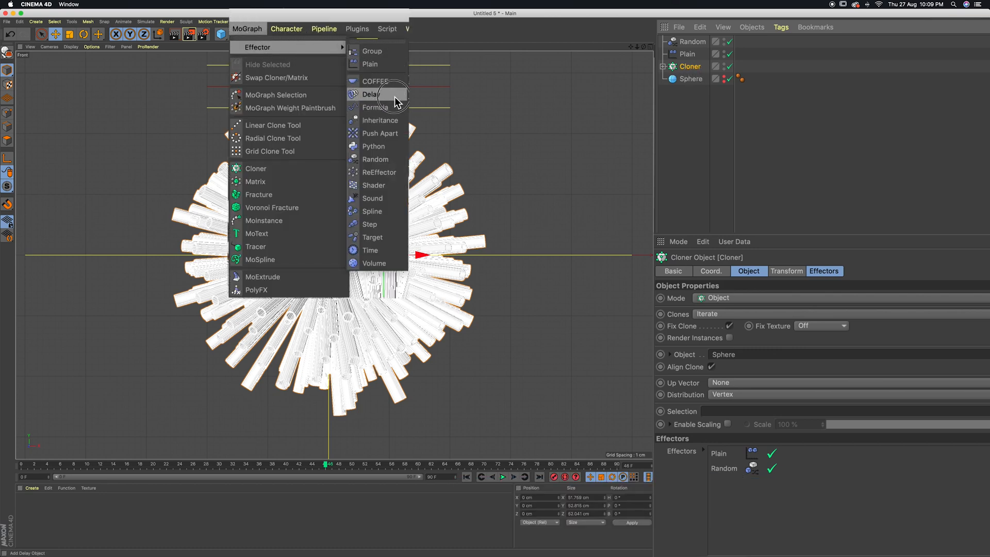
pyautogui.click(371, 95)
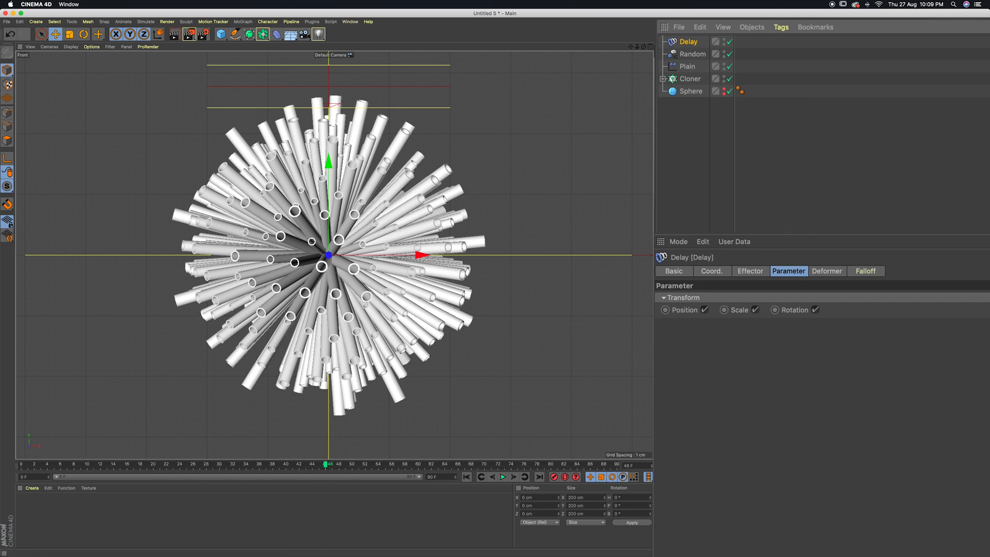
pyautogui.click(686, 78)
pyautogui.click(823, 272)
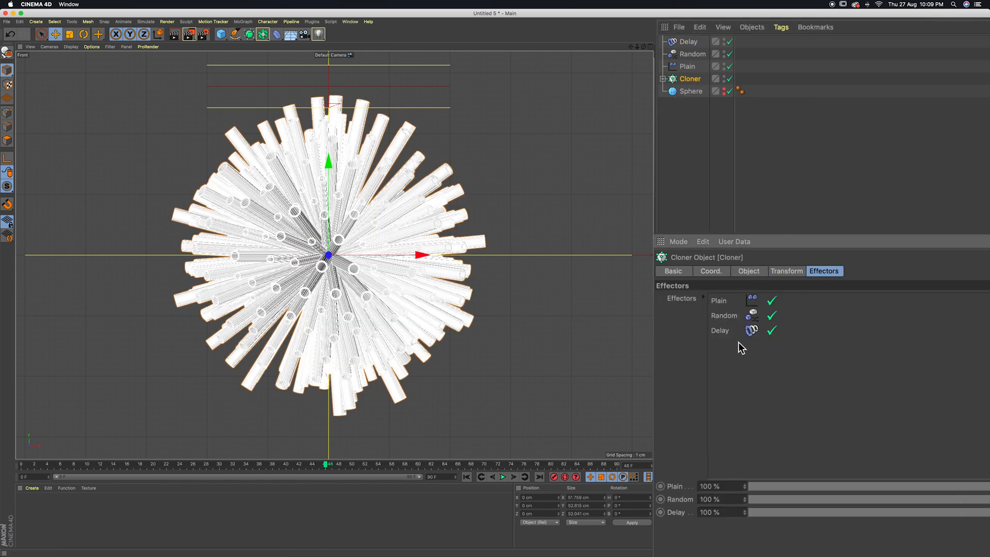
# Set the Delay effector's mode to Spring
pyautogui.click(689, 42)
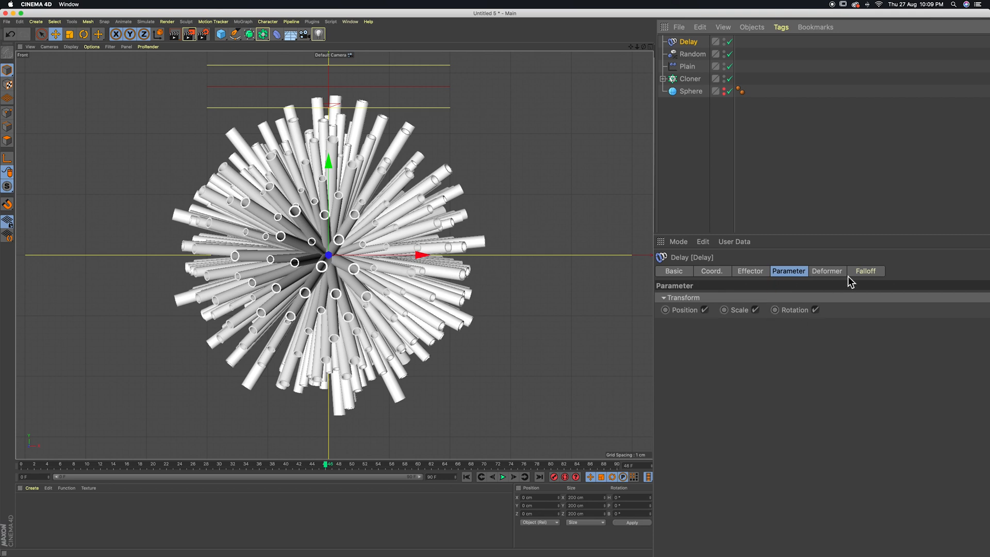
pyautogui.click(752, 273)
pyautogui.click(732, 329)
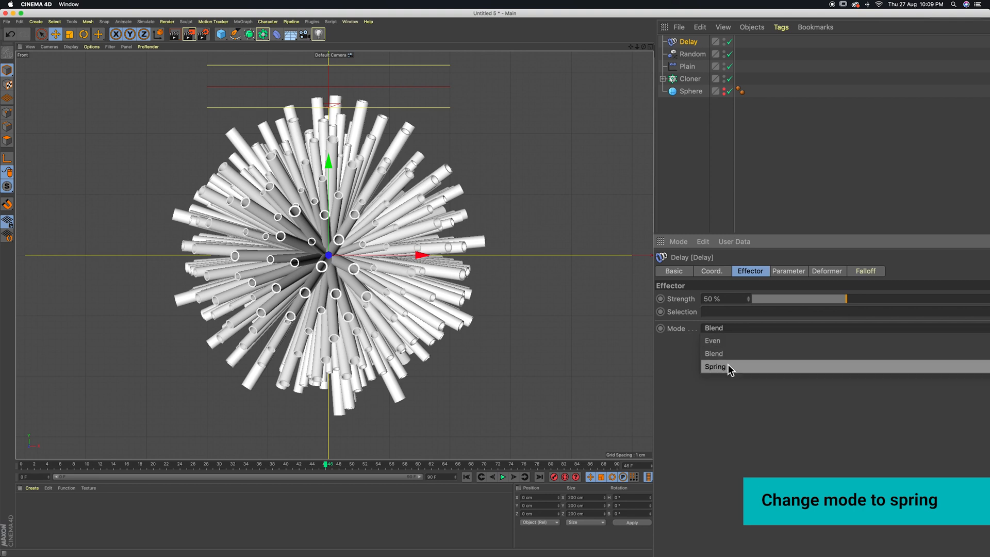
pyautogui.click(747, 369)
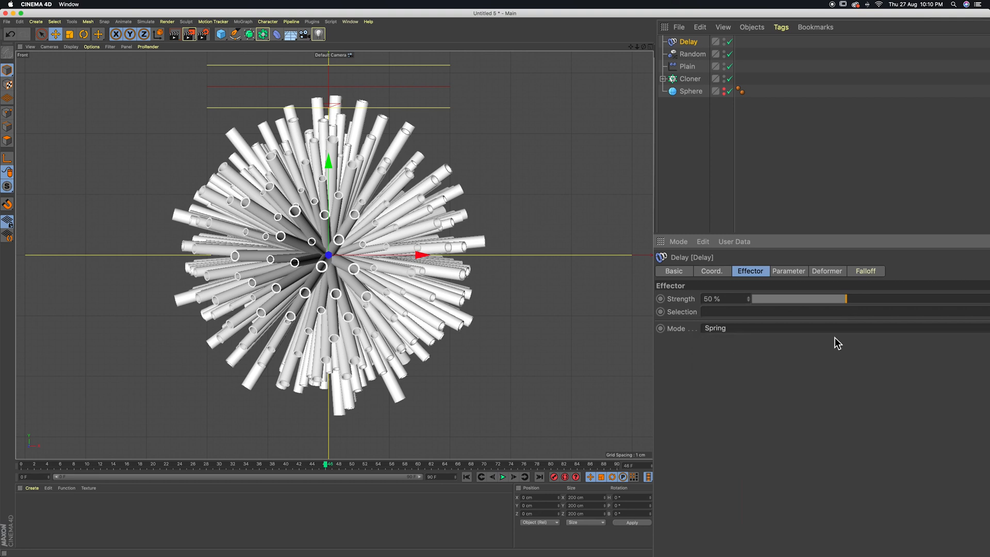
# Try Delay effector strengths of 63% and 74%, playing the animation after each change
pyautogui.moveTo(847, 299); pyautogui.dragTo(901, 299)
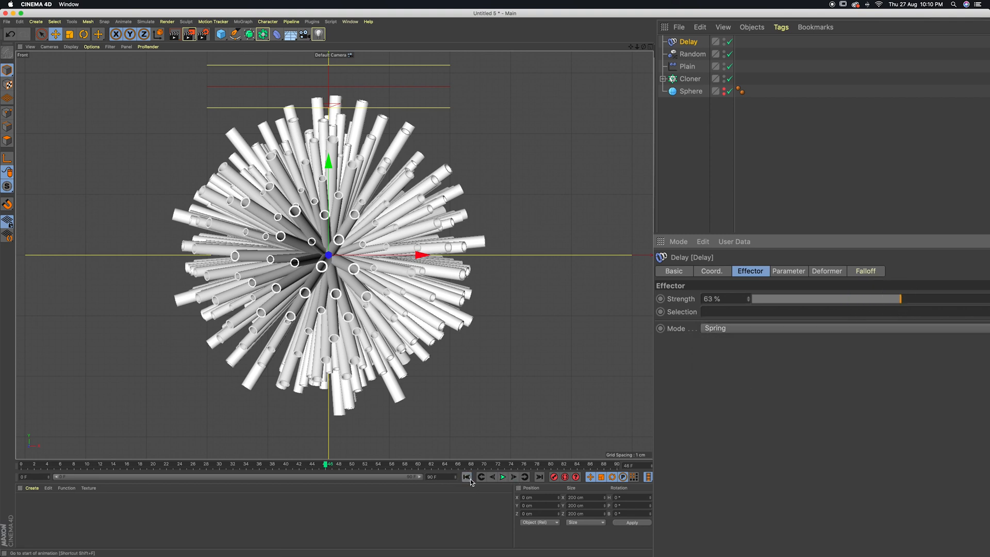
pyautogui.click(503, 477)
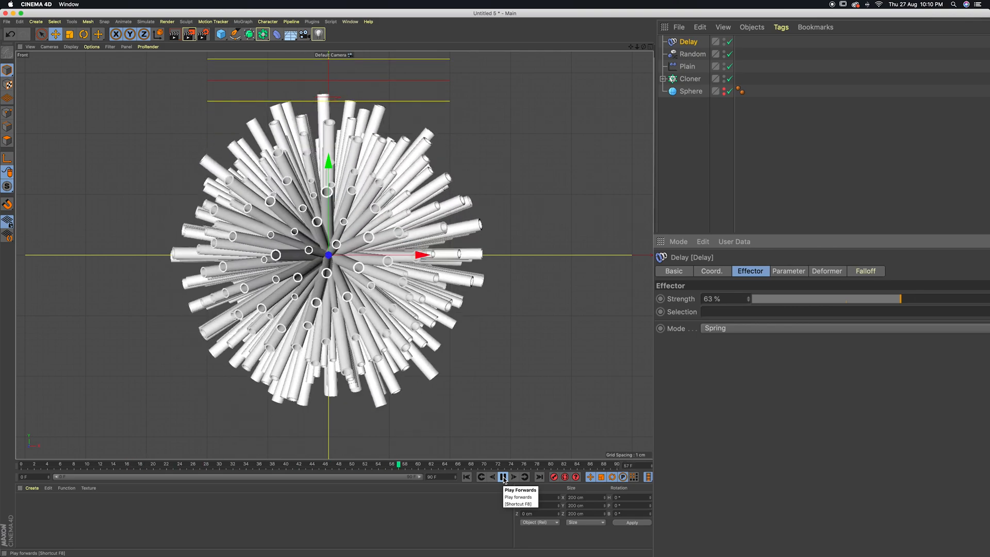
pyautogui.moveTo(901, 298); pyautogui.dragTo(946, 299)
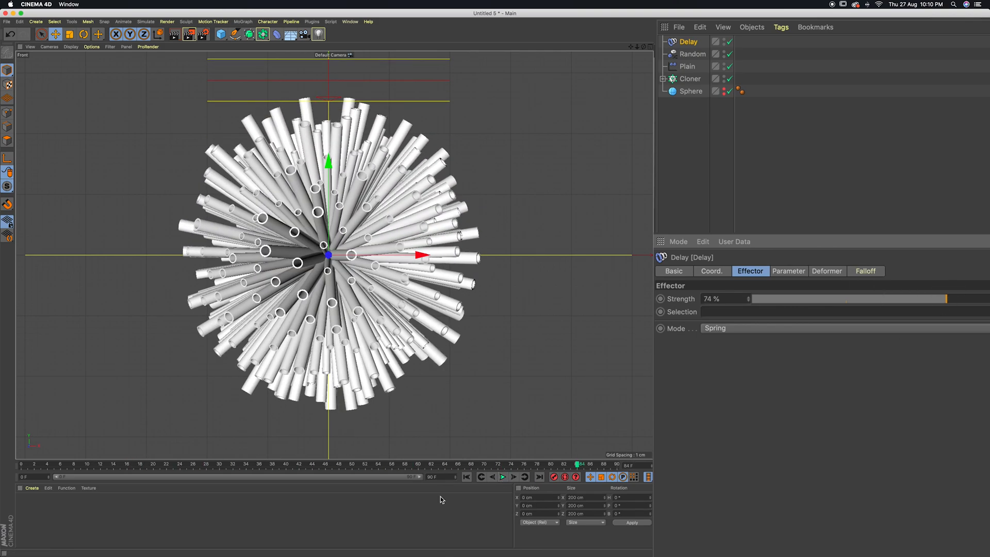
pyautogui.click(466, 477)
pyautogui.click(503, 477)
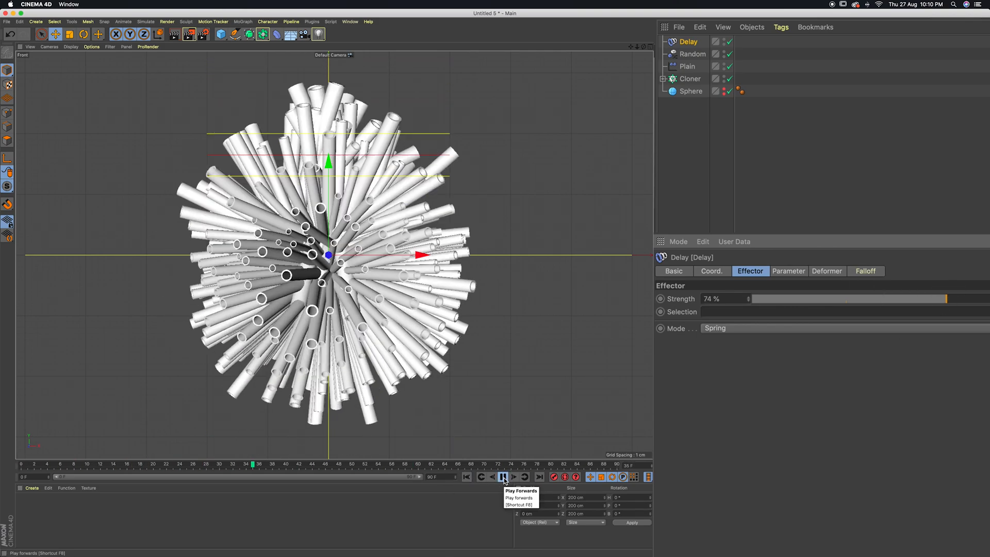
# Set the Delay effector's strength to 82% and play the animation from the start to check the spring motion
pyautogui.click(980, 300)
pyautogui.click(466, 477)
pyautogui.click(503, 477)
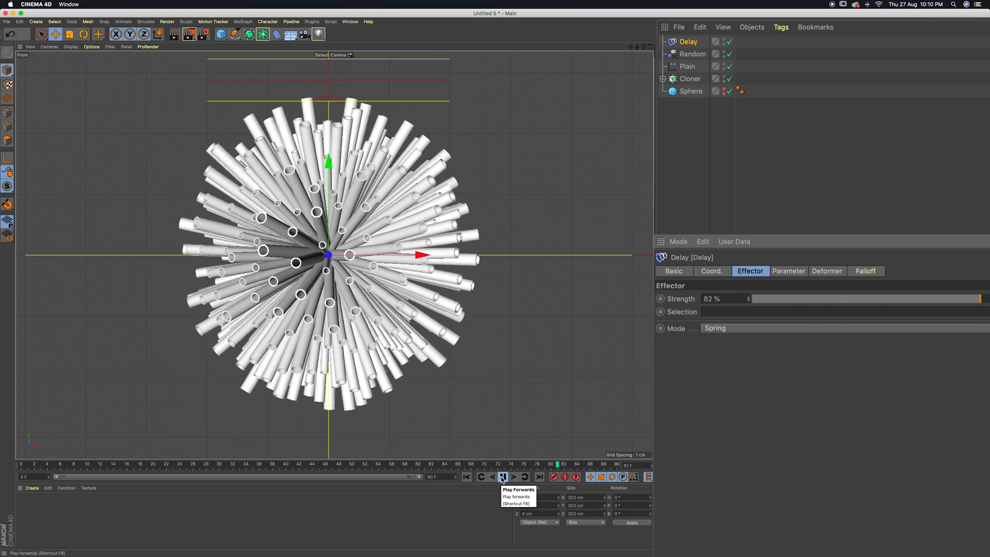
pyautogui.click(503, 477)
pyautogui.moveTo(638, 46)
pyautogui.mouseDown()
pyautogui.moveTo(614, 47)
pyautogui.moveTo(633, 44)
pyautogui.mouseUp()
pyautogui.click(503, 477)
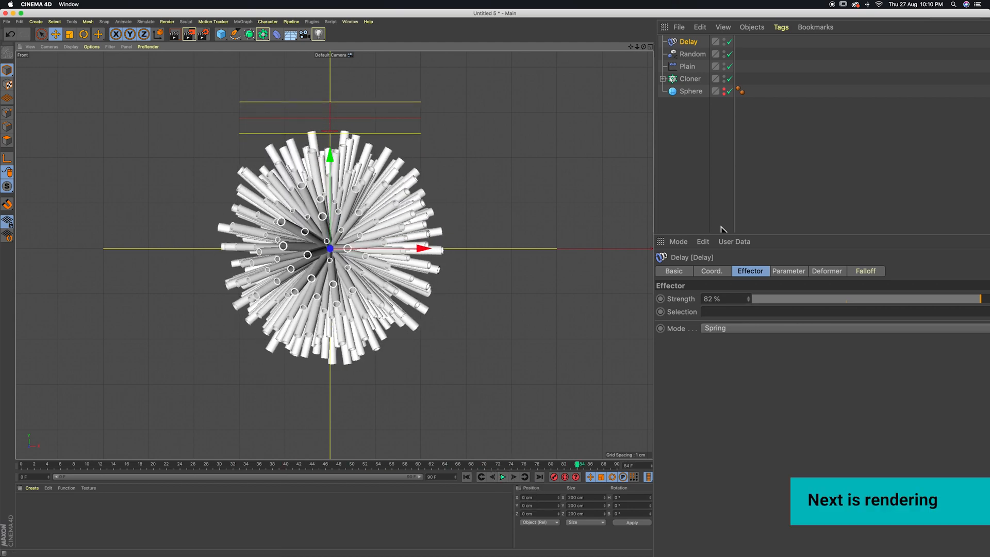
pyautogui.click(694, 227)
pyautogui.moveTo(680, 146); pyautogui.dragTo(675, 39)
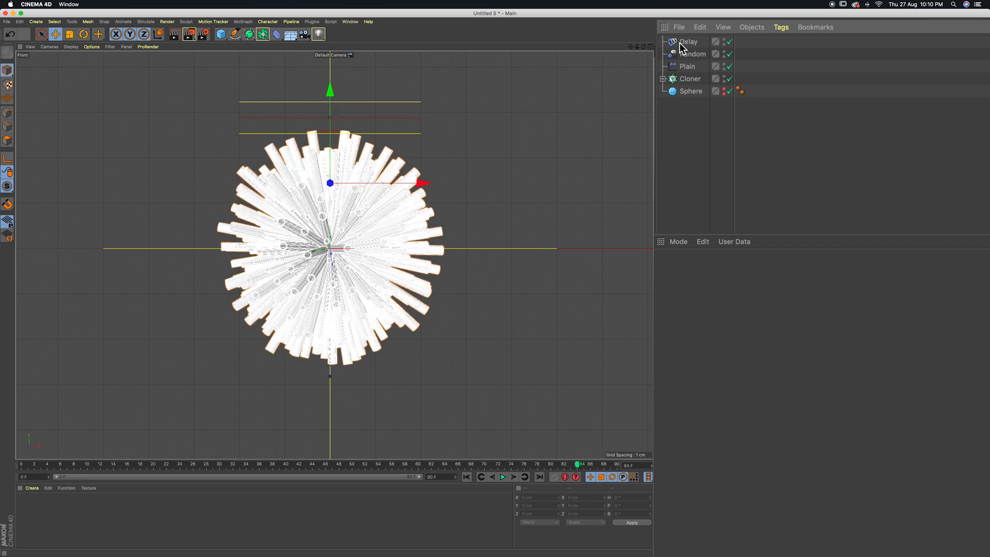
pyautogui.click(684, 109)
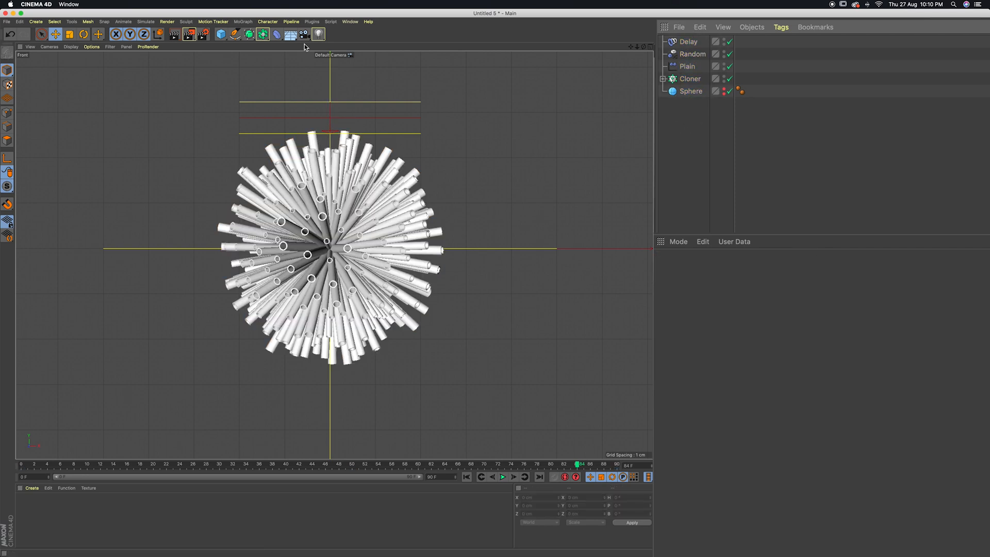
# Set the renderer to Physical in the render settings and add the Global Illumination effect
pyautogui.click(203, 36)
pyautogui.moveTo(211, 30); pyautogui.dragTo(497, 177)
pyautogui.click(372, 193)
pyautogui.click(369, 208)
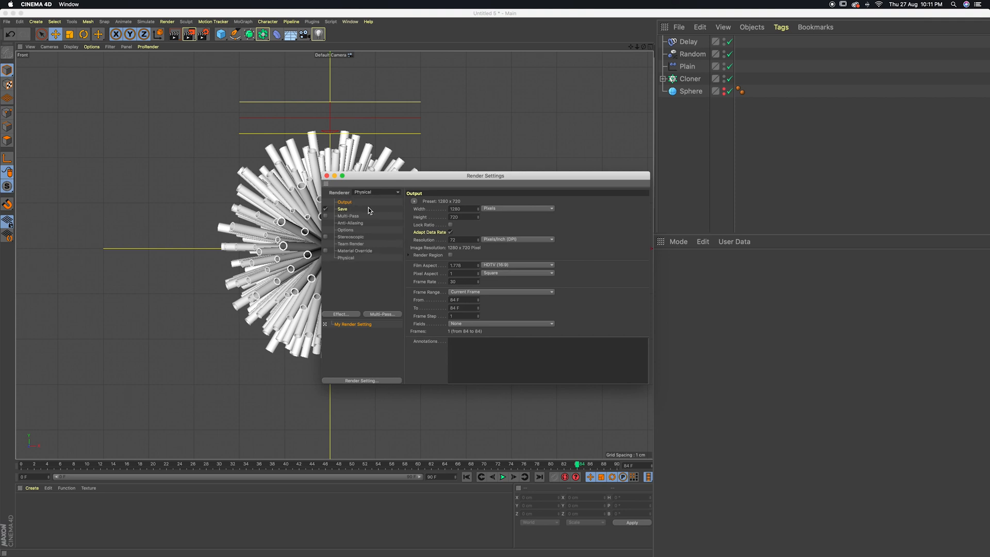
pyautogui.click(341, 315)
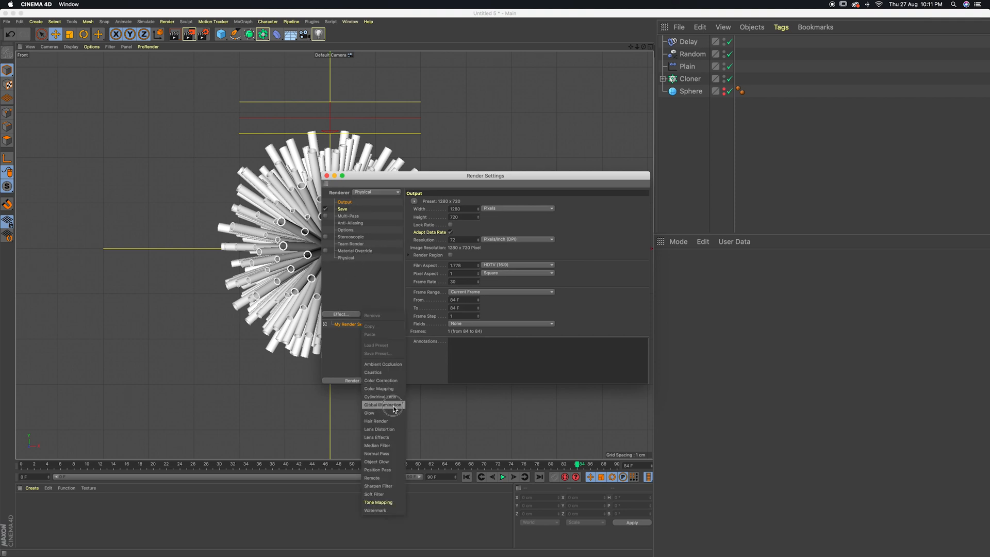
pyautogui.click(393, 405)
pyautogui.click(327, 176)
# Add a Physical Sky to the scene and render the active view to check the lighting
pyautogui.moveTo(290, 34); pyautogui.dragTo(365, 43)
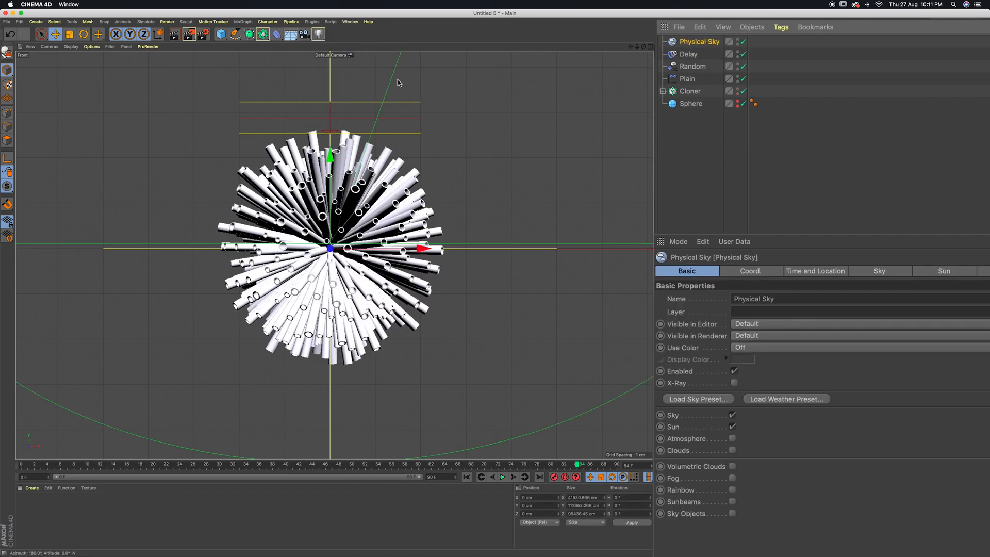
pyautogui.click(176, 36)
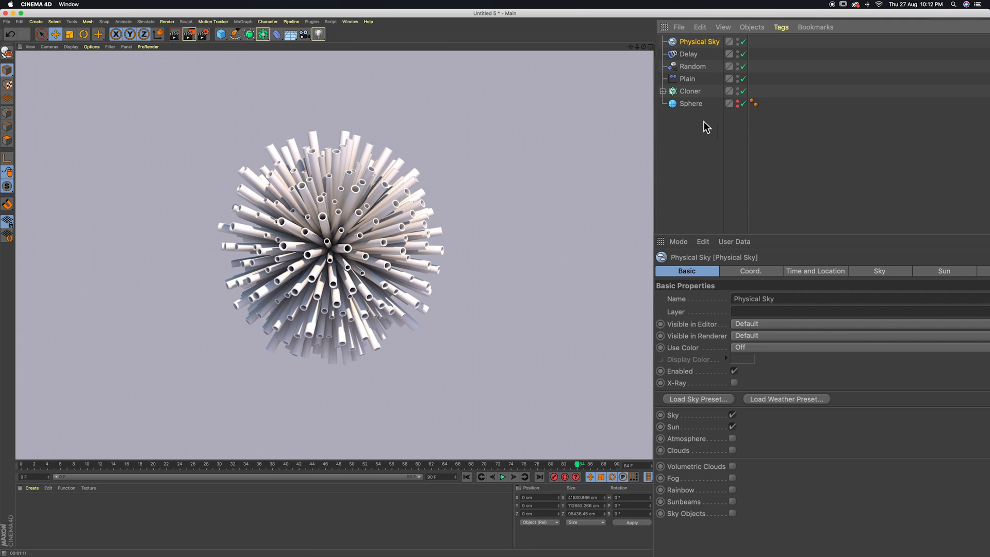
pyautogui.click(222, 506)
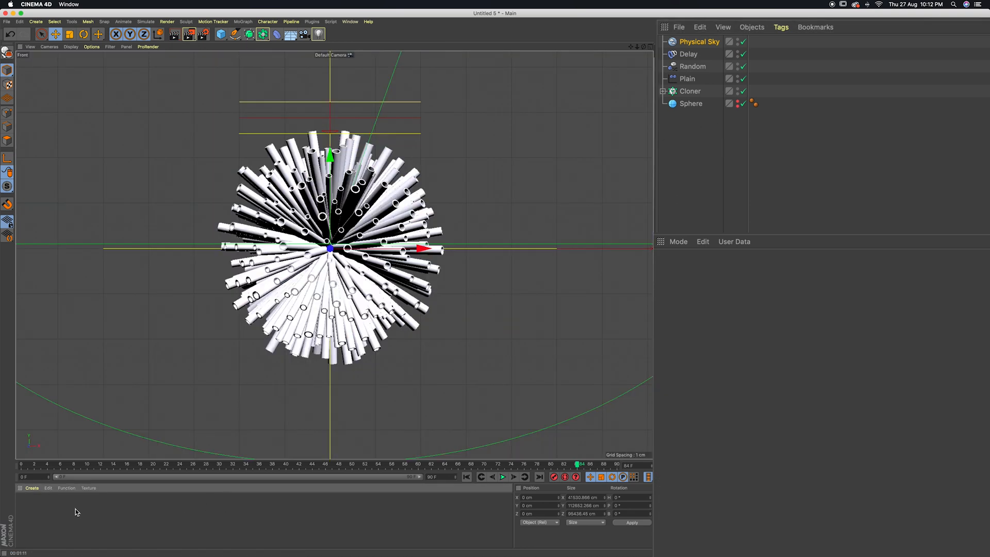
# Add a plane with 1 width segment and 1 height segment, and orient it to -Z
pyautogui.click(220, 34)
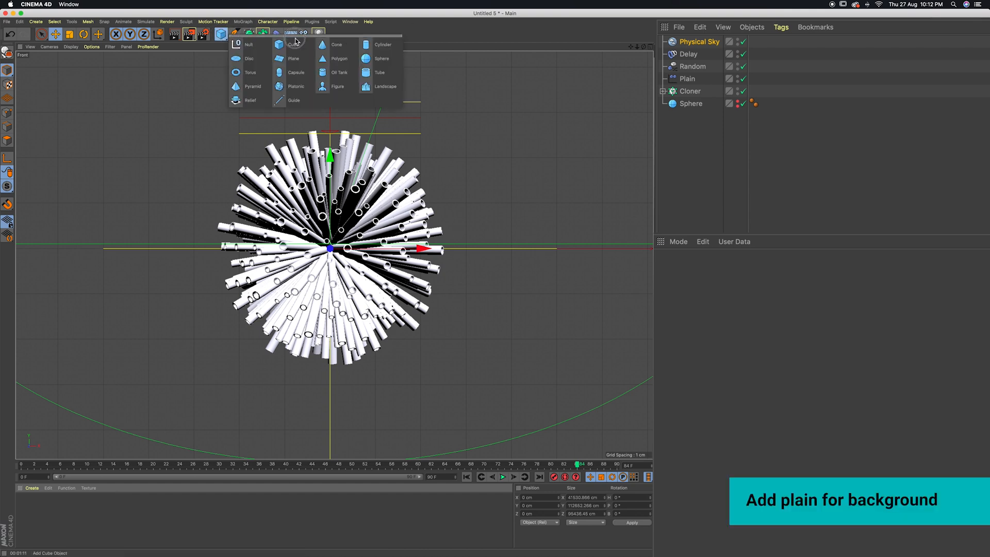
pyautogui.click(294, 60)
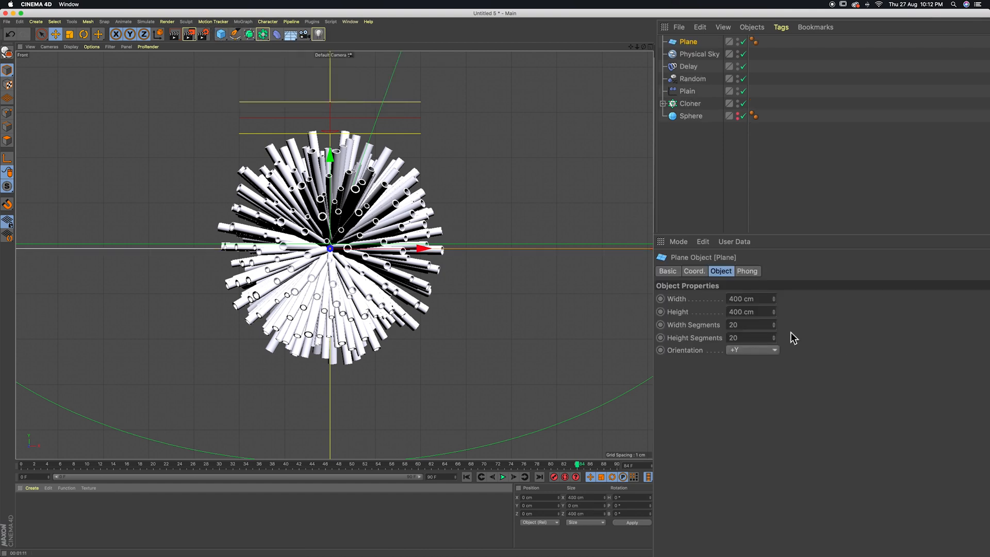
pyautogui.click(746, 325)
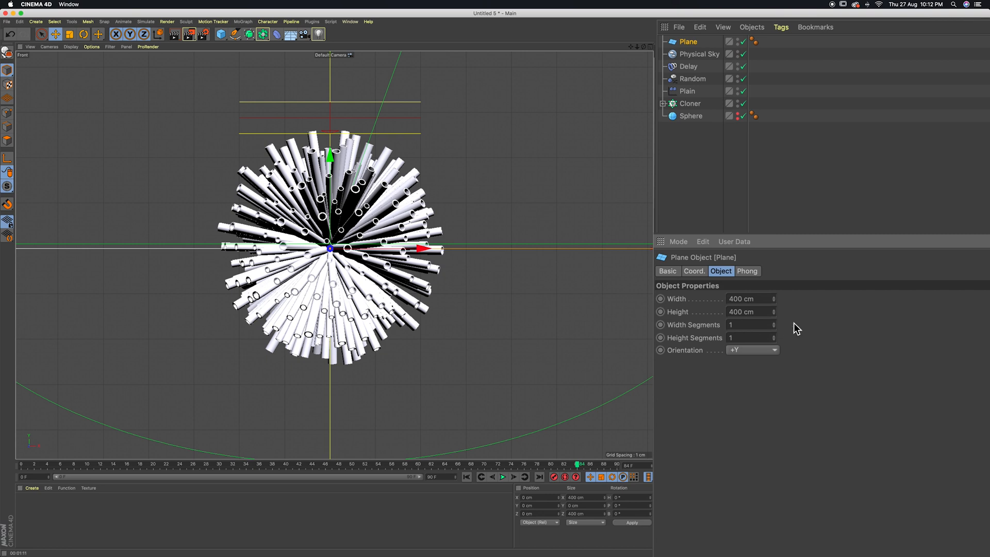
pyautogui.click(750, 352)
pyautogui.click(747, 429)
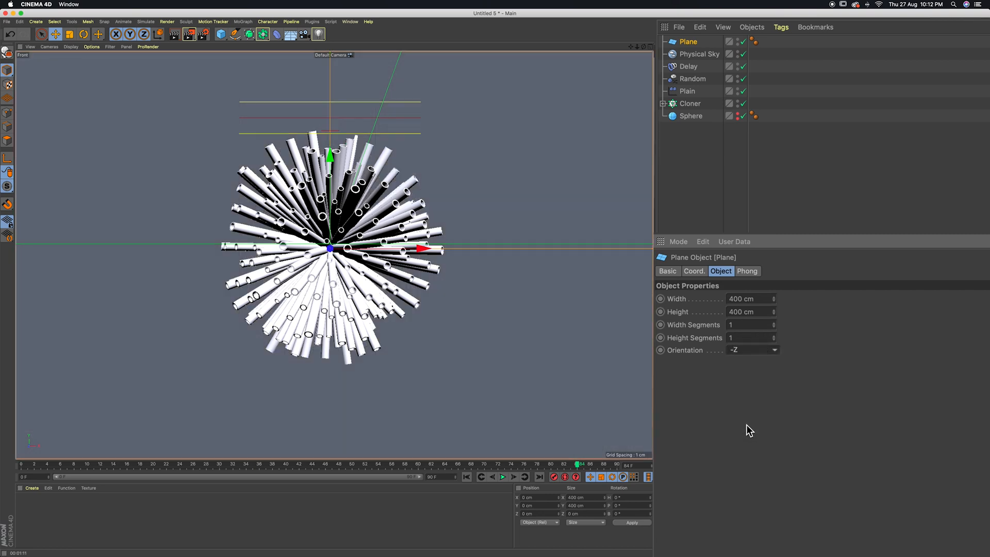
# Move the plane back along Z to about 209 cm so it sits behind the tubes
pyautogui.click(651, 46)
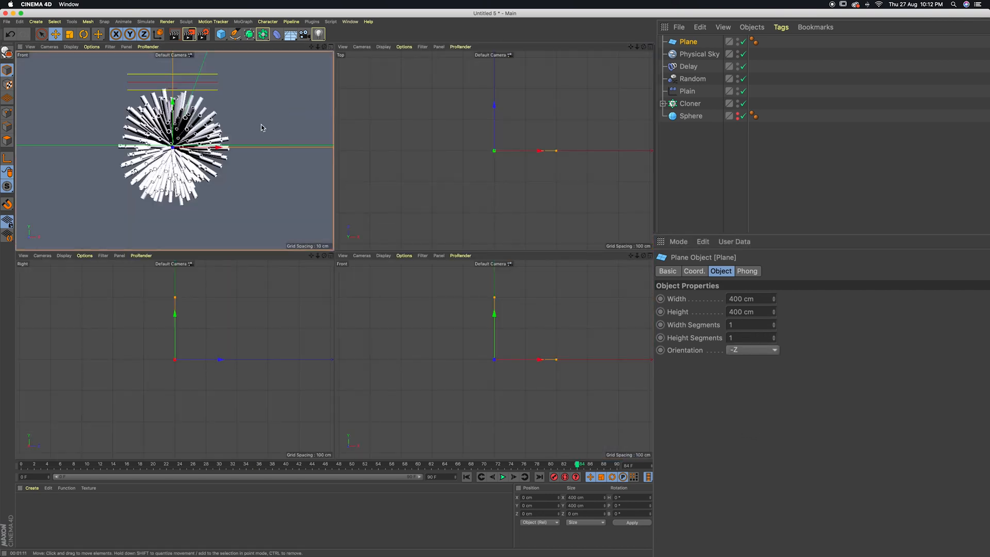
pyautogui.moveTo(494, 110); pyautogui.dragTo(504, 46)
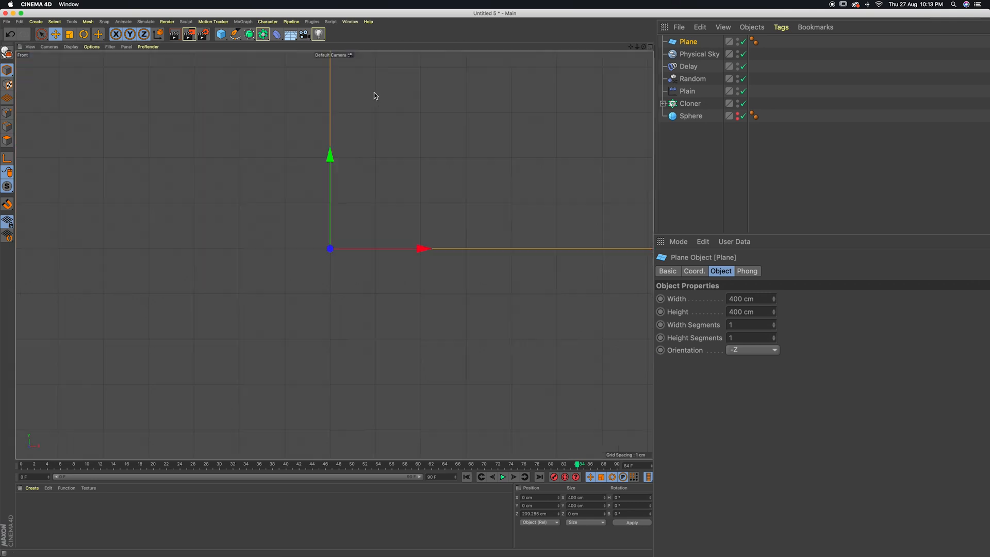
pyautogui.click(331, 47)
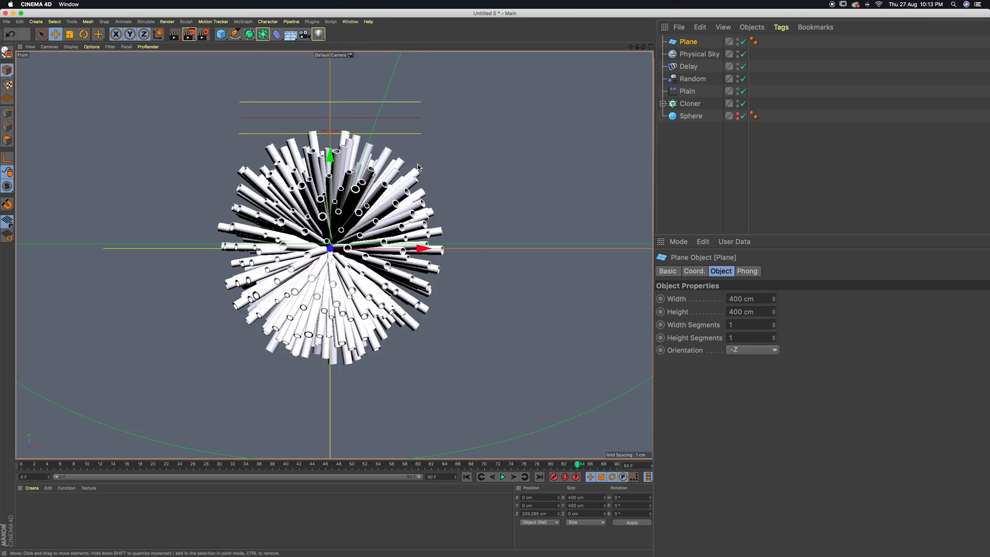
# Create a new material and apply it to the background plane
pyautogui.doubleClick(58, 514)
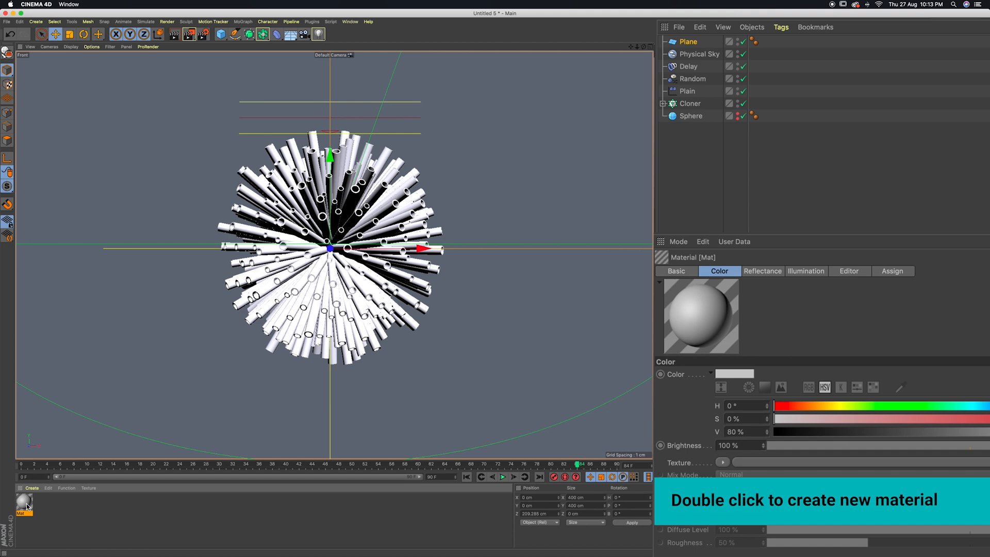
pyautogui.moveTo(31, 500); pyautogui.dragTo(689, 45)
# Set the plane material's color to a dark crimson with hue 336°, saturation 100% and value 58%
pyautogui.doubleClick(26, 505)
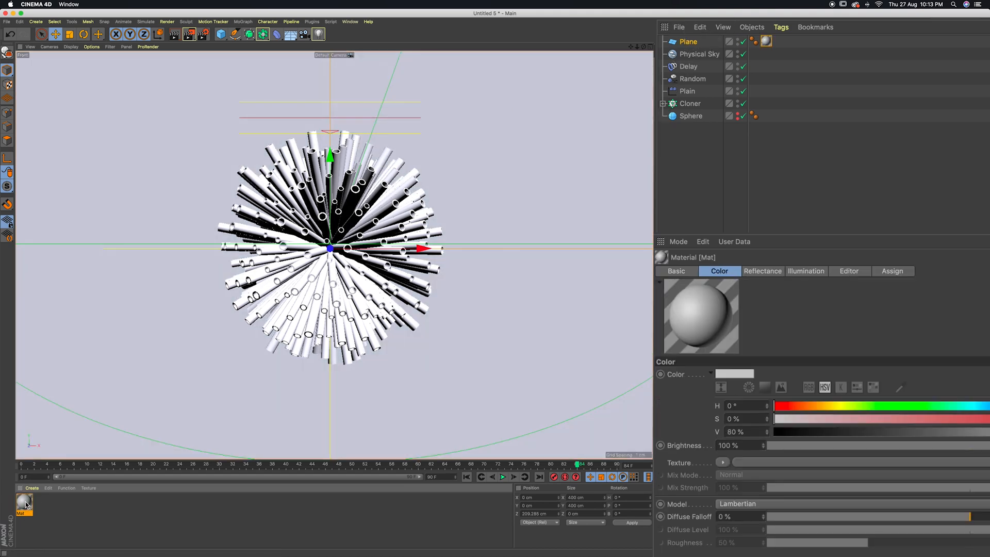
pyautogui.click(964, 413)
pyautogui.moveTo(962, 426); pyautogui.dragTo(988, 426)
pyautogui.moveTo(917, 438); pyautogui.dragTo(824, 440)
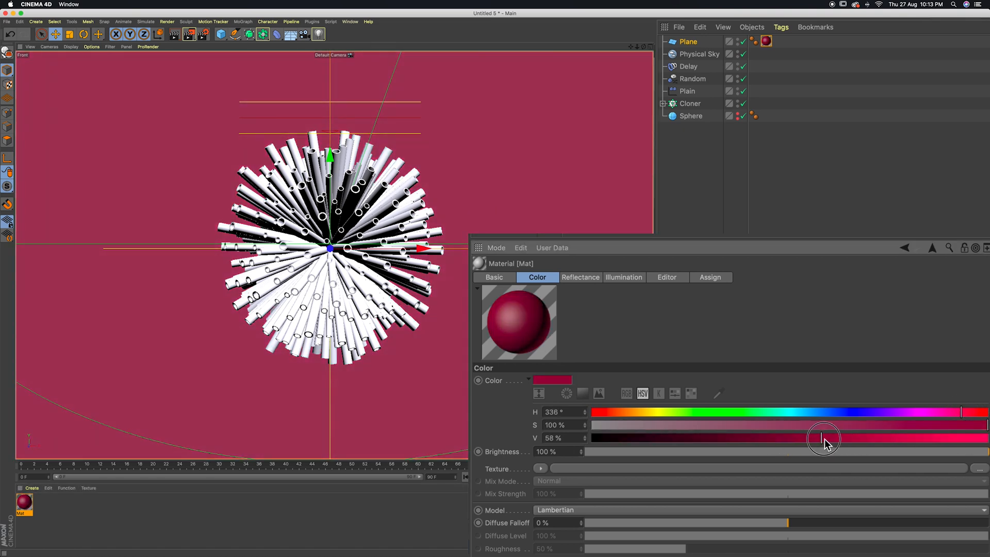
# Turn off the Reflectance channel of the background plane's material
pyautogui.click(277, 529)
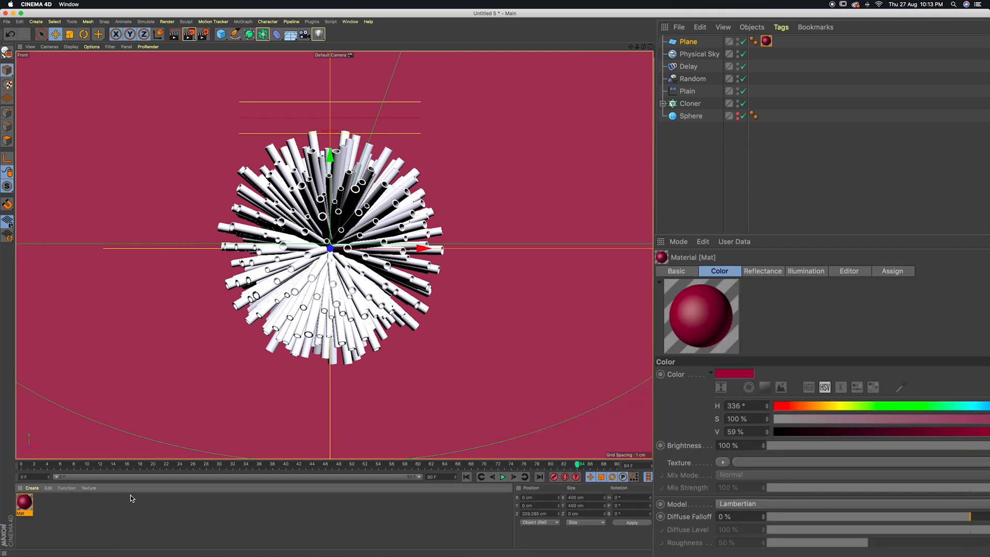
pyautogui.click(763, 272)
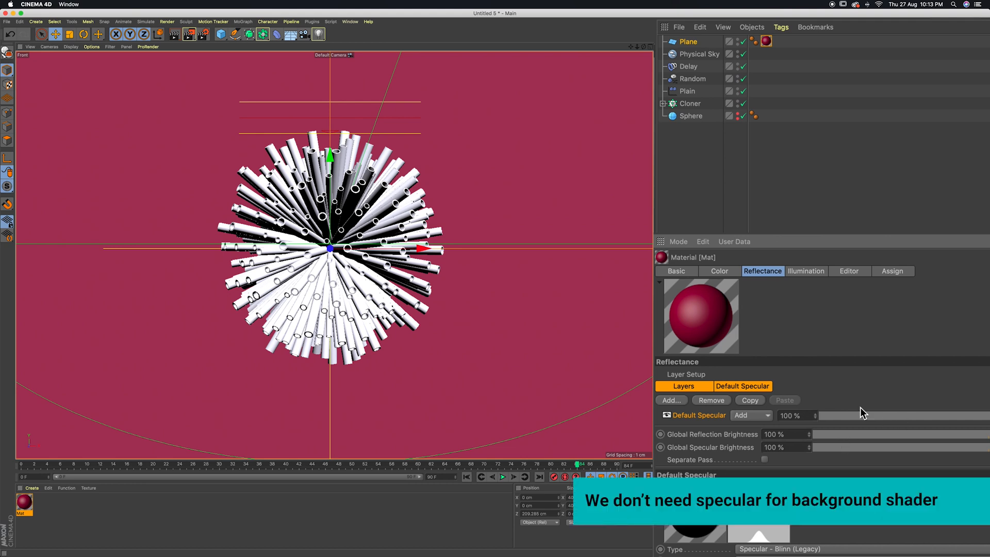
pyautogui.doubleClick(28, 501)
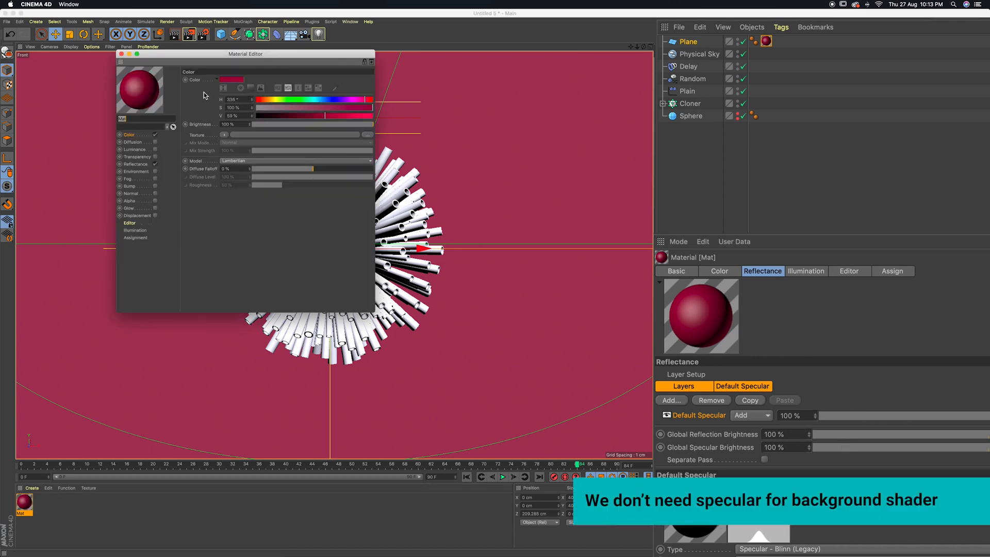
pyautogui.click(155, 165)
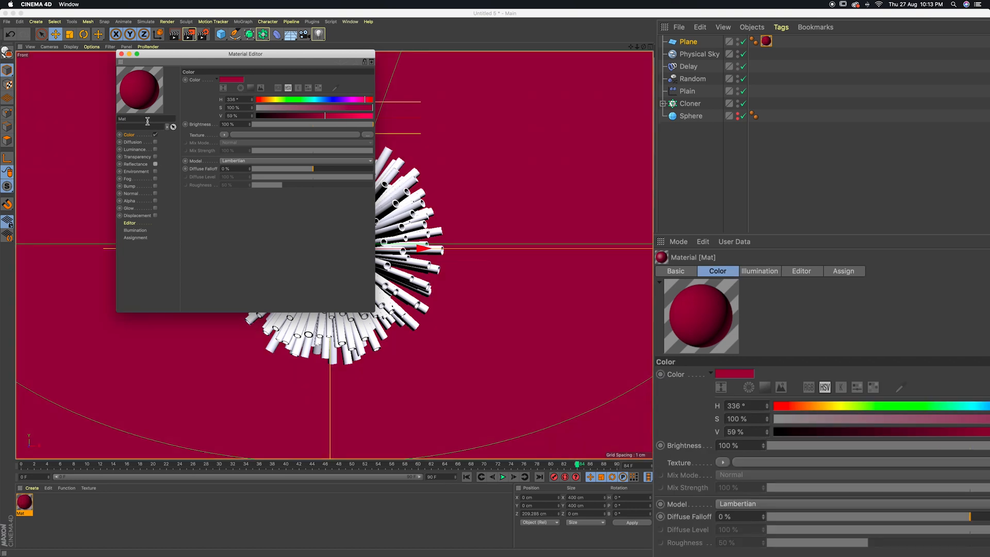
pyautogui.click(121, 54)
# Create a new material and set its color to bright crimson with hue 336°, saturation 100% and value 93%
pyautogui.click(64, 514)
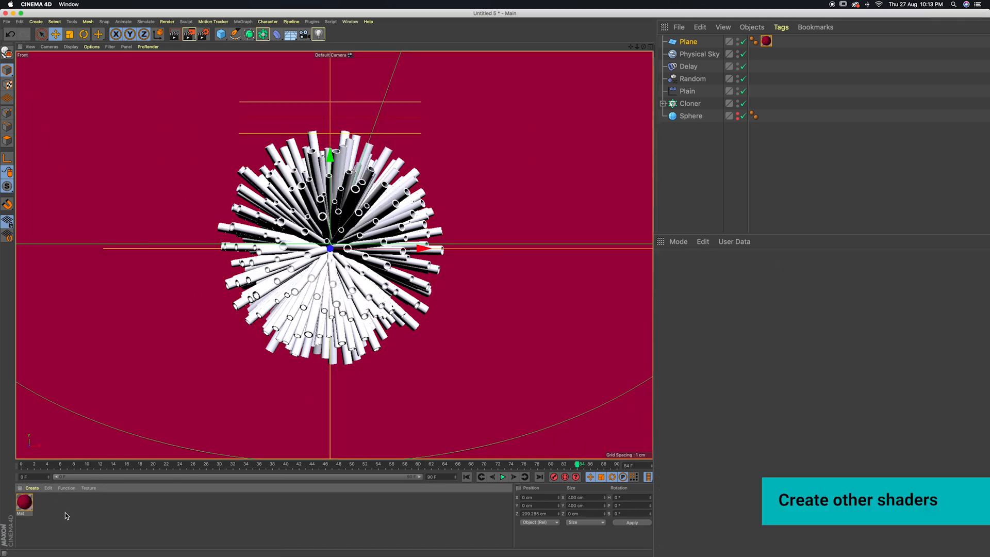
pyautogui.doubleClick(66, 515)
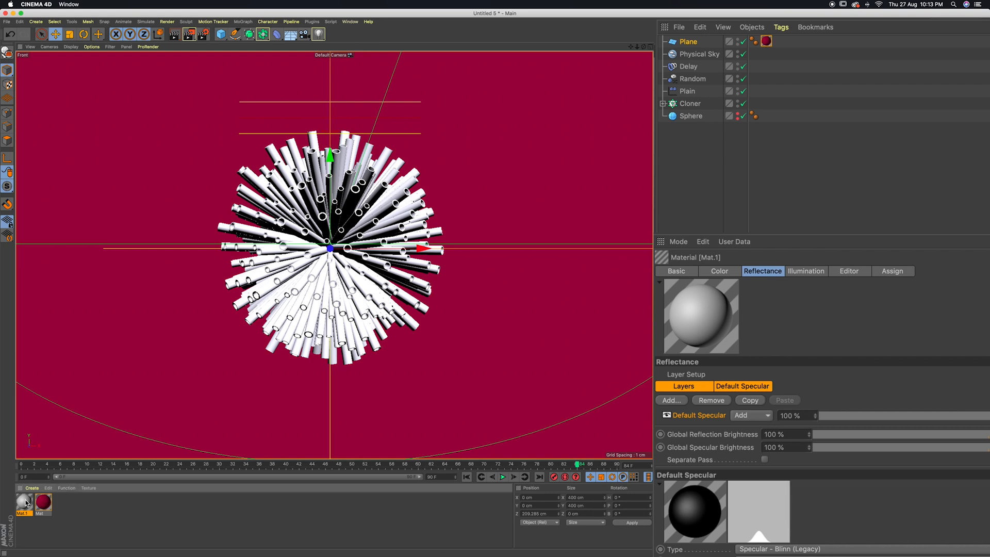
pyautogui.click(537, 156)
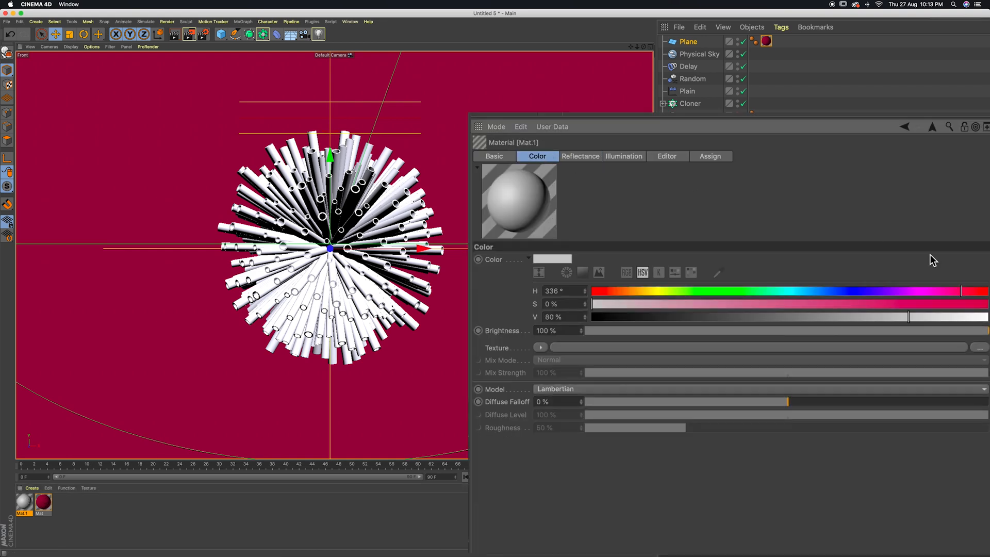
pyautogui.click(972, 302)
pyautogui.moveTo(930, 316); pyautogui.dragTo(960, 321)
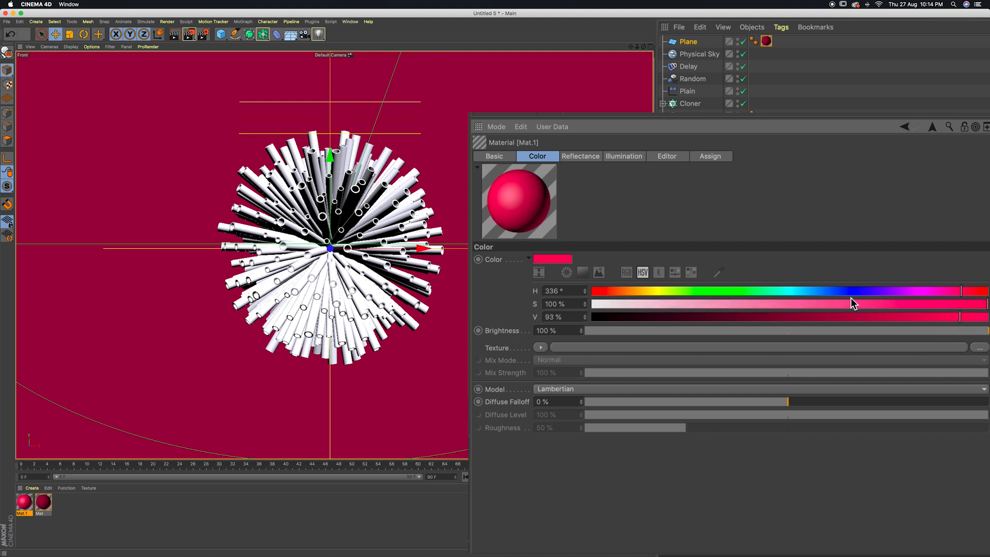
# Give the bright red material a sharp specular highlight with a width of 15% and a specular strength of 100%
pyautogui.click(592, 157)
pyautogui.moveTo(757, 460); pyautogui.dragTo(619, 461)
pyautogui.moveTo(694, 498); pyautogui.dragTo(978, 510)
pyautogui.moveTo(636, 459); pyautogui.dragTo(663, 461)
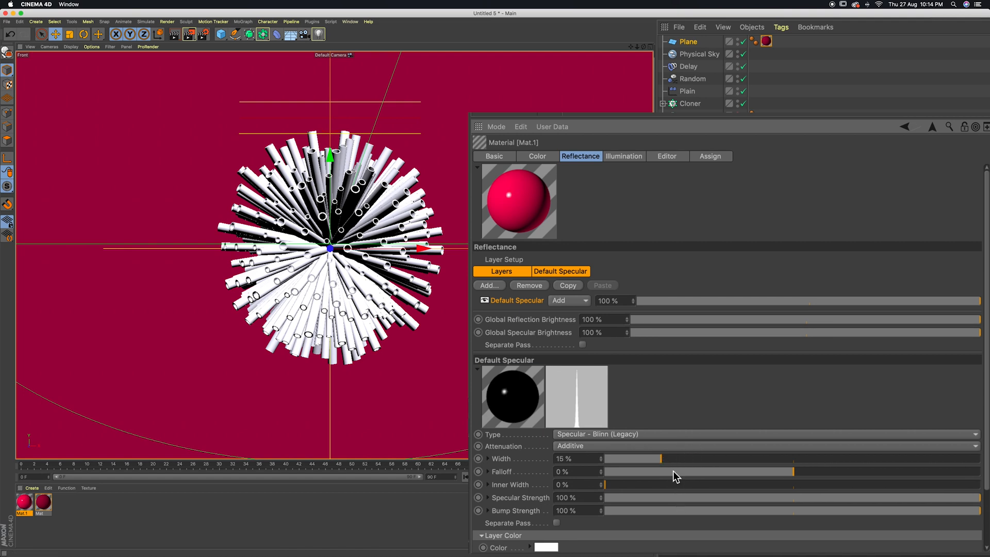
pyautogui.moveTo(640, 120); pyautogui.dragTo(829, 345)
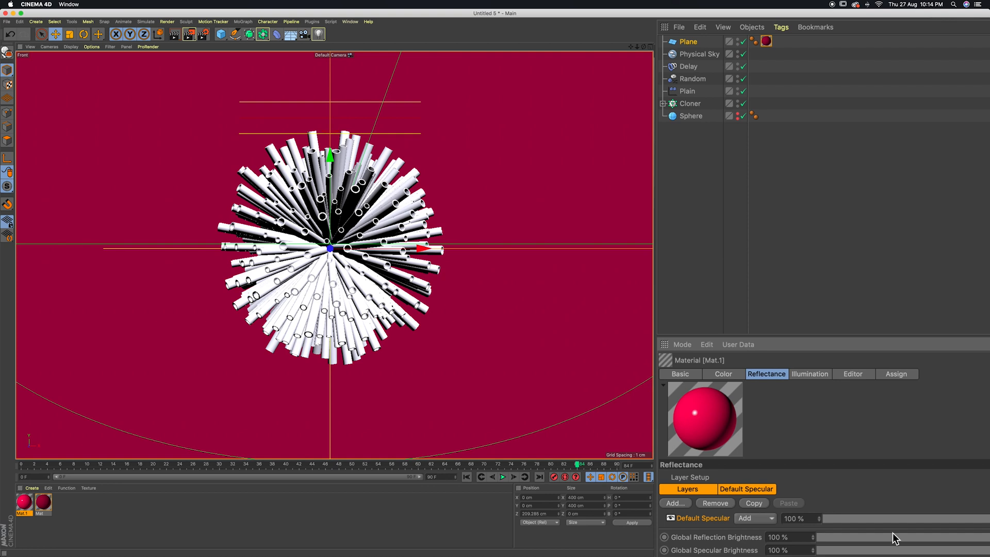
# Duplicate the bright red material and set the copy's color to off-white with hue 56°, saturation 3% and value 94%
pyautogui.click(334, 499)
pyautogui.click(25, 502)
pyautogui.keyDown('ctrl'); pyautogui.moveTo(66, 502); pyautogui.dragTo(72, 505); pyautogui.keyUp('ctrl')
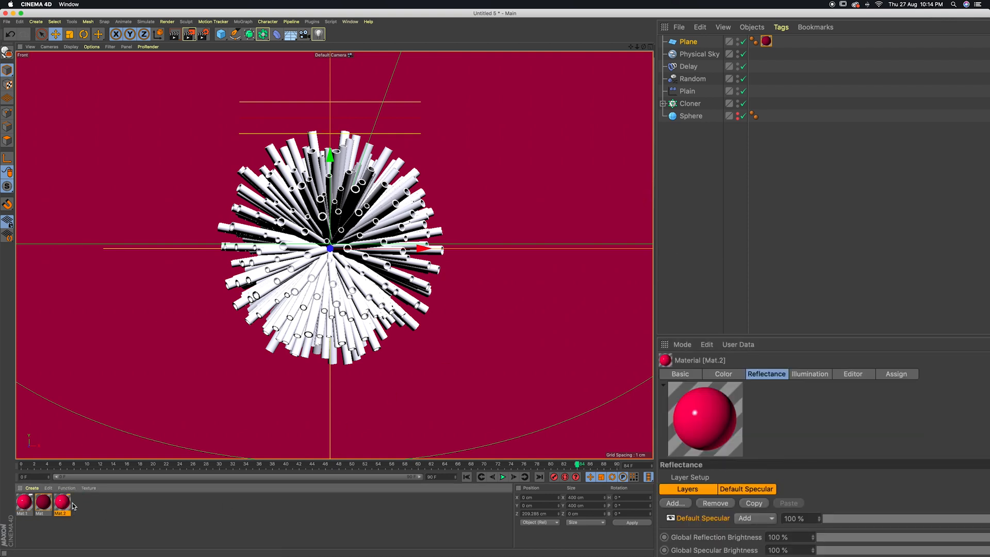
pyautogui.click(64, 505)
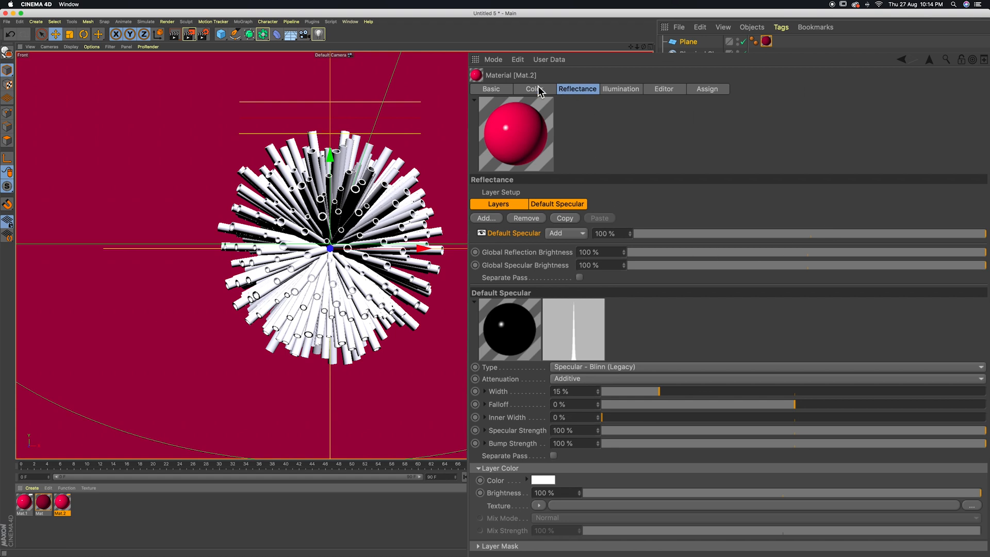
pyautogui.click(536, 90)
pyautogui.click(650, 224)
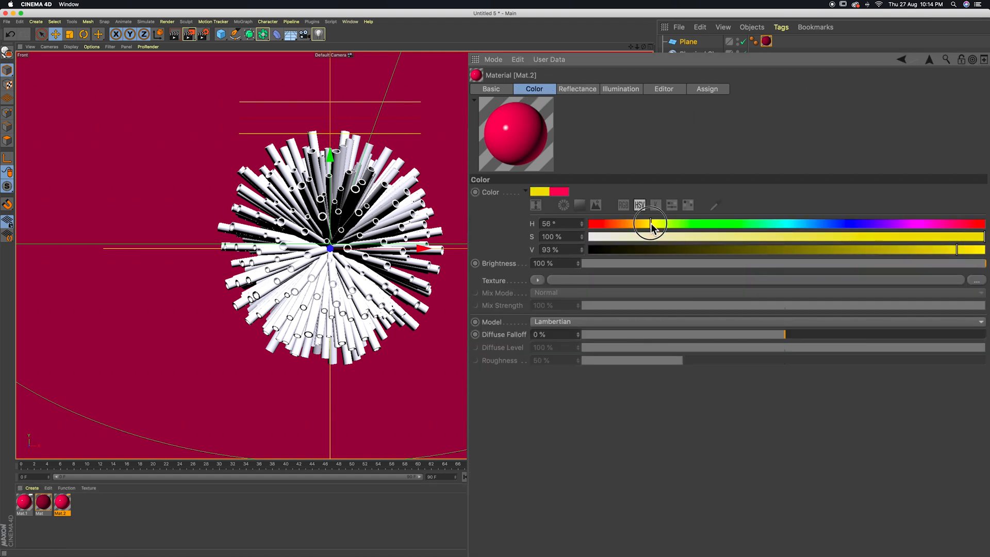
pyautogui.click(605, 237)
pyautogui.click(599, 237)
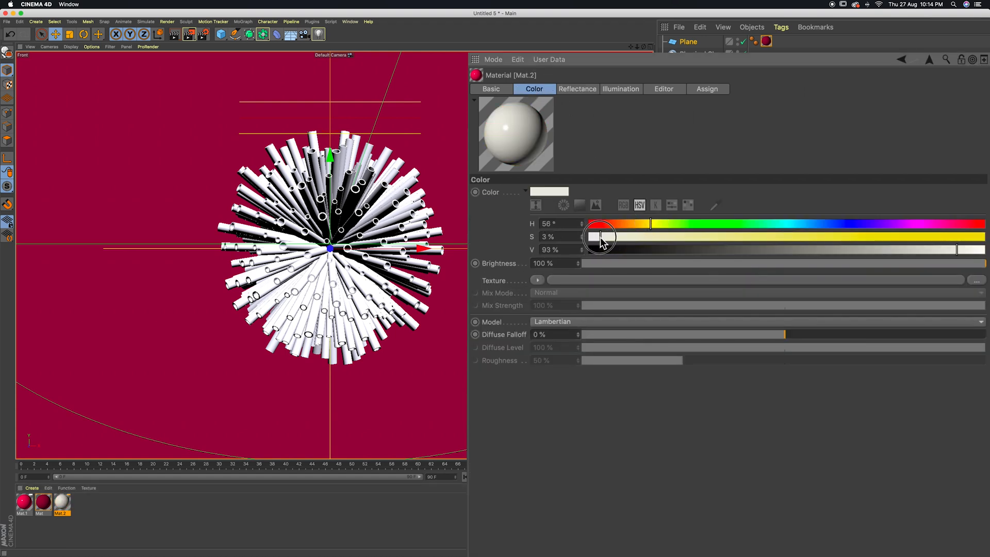
pyautogui.click(962, 251)
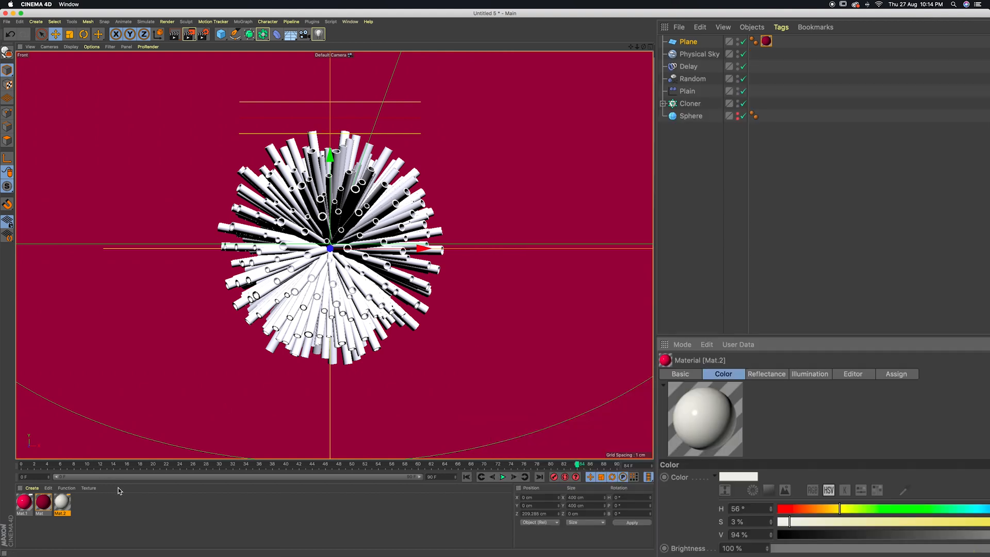
# Duplicate the off-white material and set the copy's color to green with hue 151°, saturation 100% and value 75%
pyautogui.click(104, 504)
pyautogui.click(65, 505)
pyautogui.keyDown('ctrl'); pyautogui.moveTo(65, 505); pyautogui.dragTo(89, 506); pyautogui.keyUp('ctrl')
pyautogui.moveTo(651, 223); pyautogui.dragTo(742, 223)
pyautogui.moveTo(908, 238)
pyautogui.mouseDown()
pyautogui.moveTo(985, 237)
pyautogui.moveTo(906, 250)
pyautogui.mouseUp()
pyautogui.moveTo(740, 225); pyautogui.dragTo(754, 228)
pyautogui.moveTo(917, 249); pyautogui.dragTo(885, 250)
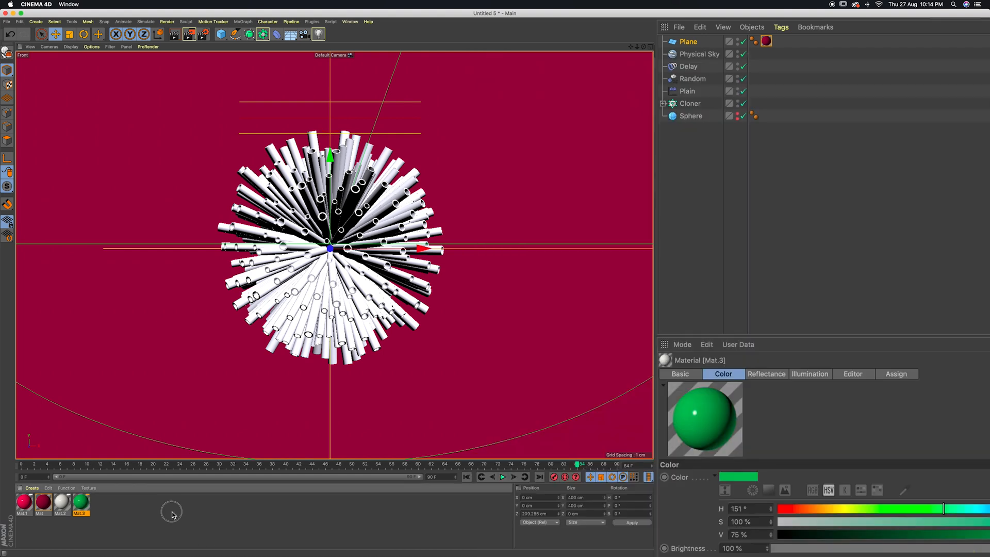
pyautogui.click(120, 512)
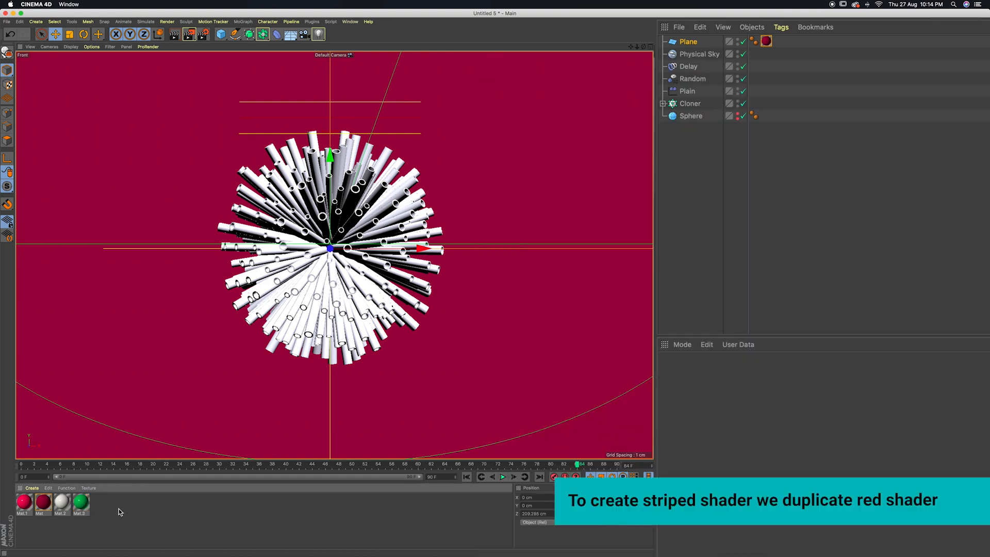
# Duplicate the bright red material Mat.1 as the base for a striped material
pyautogui.click(84, 508)
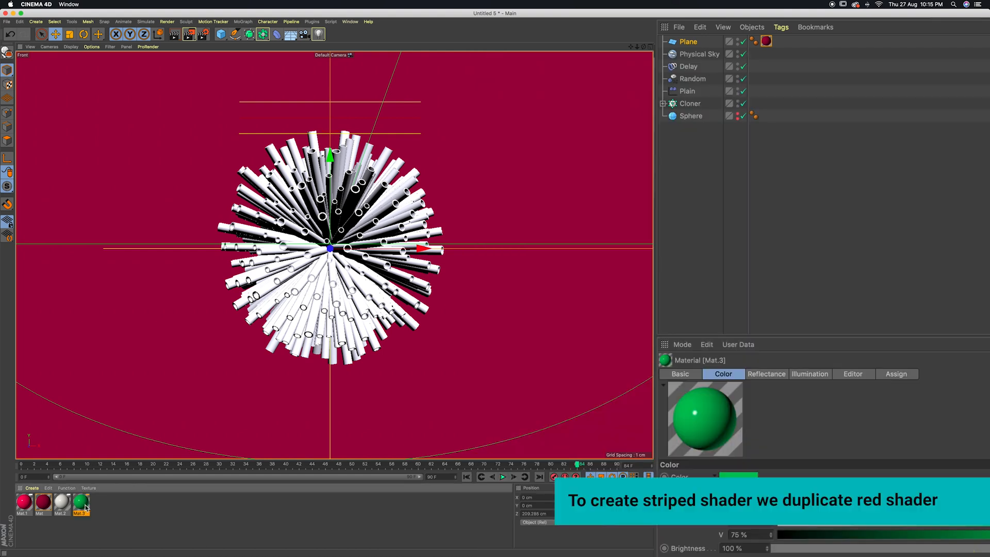
pyautogui.click(24, 504)
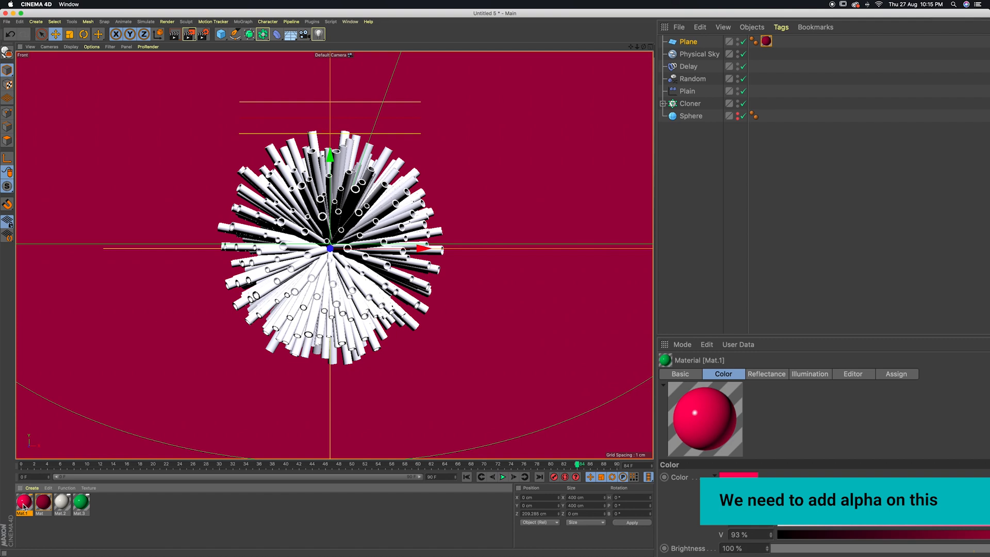
pyautogui.moveTo(24, 507); pyautogui.dragTo(124, 505)
pyautogui.click(124, 505)
# Enable the new red copy's Alpha channel and load the stripe JPEG from Straw-Planet as its texture, declining a copy at the project location
pyautogui.doubleClick(100, 503)
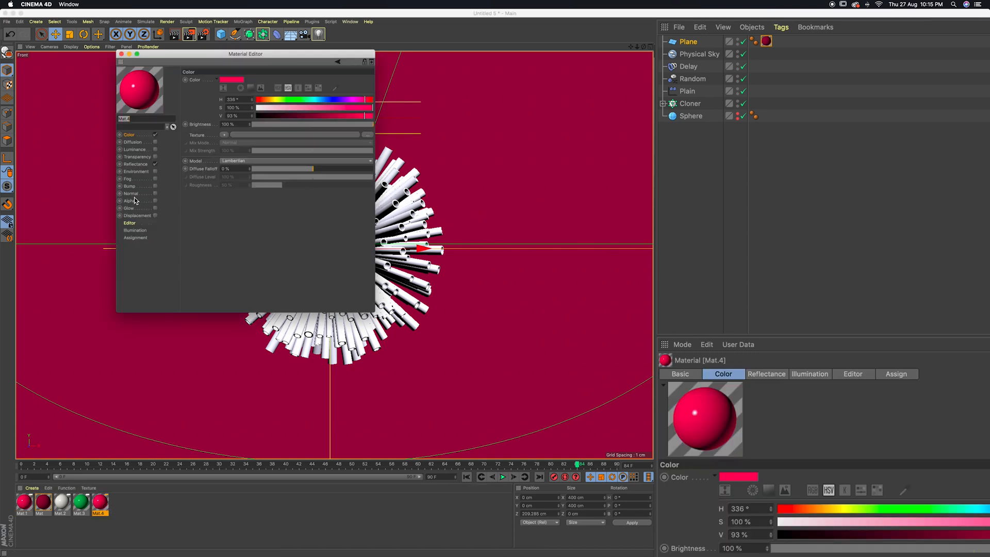
pyautogui.click(155, 200)
pyautogui.click(225, 128)
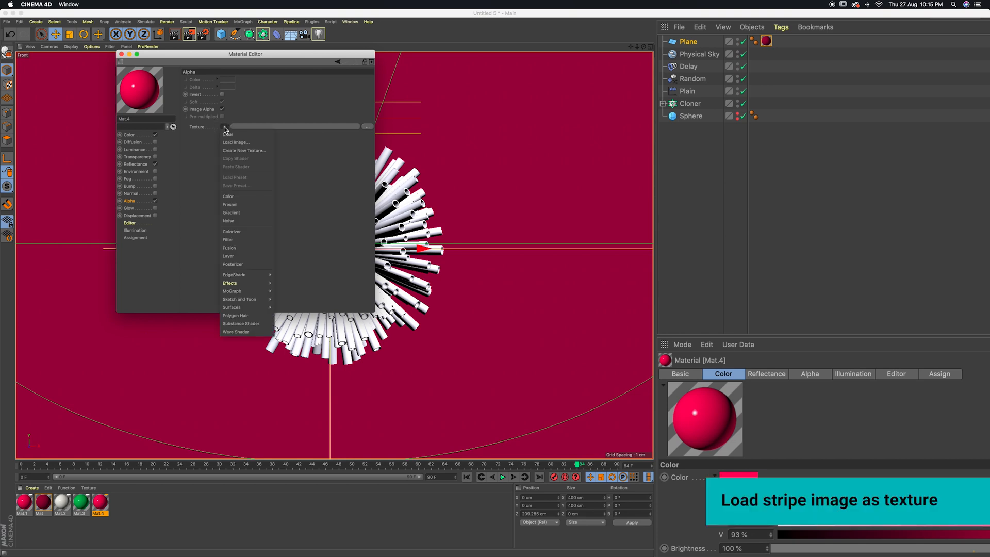
pyautogui.click(243, 144)
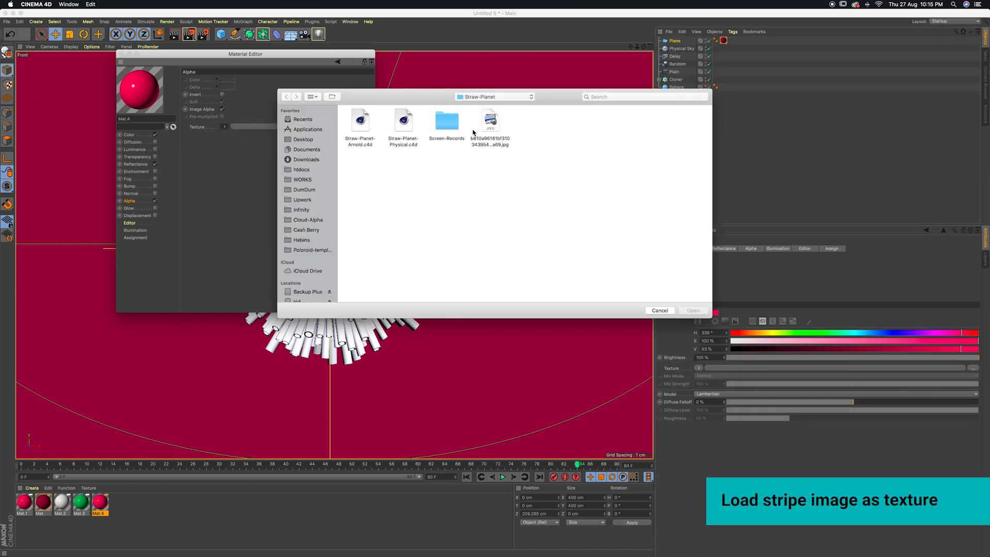
pyautogui.click(498, 128)
pyautogui.click(700, 311)
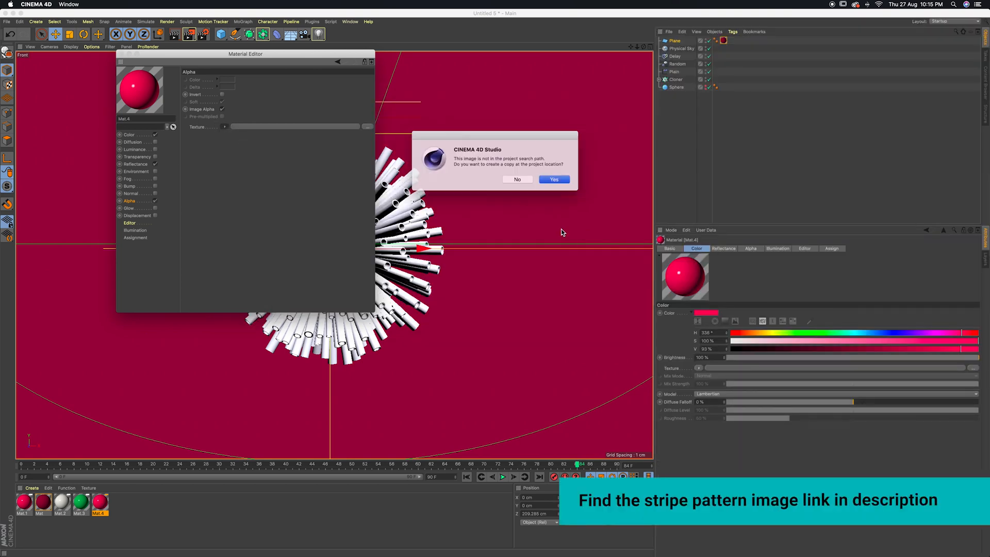
pyautogui.click(517, 180)
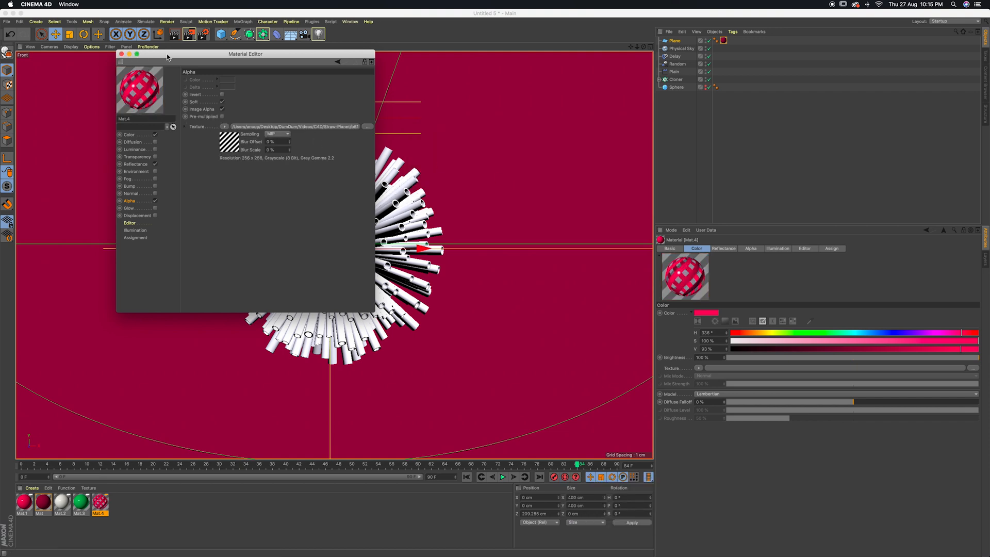
pyautogui.click(122, 53)
pyautogui.click(128, 522)
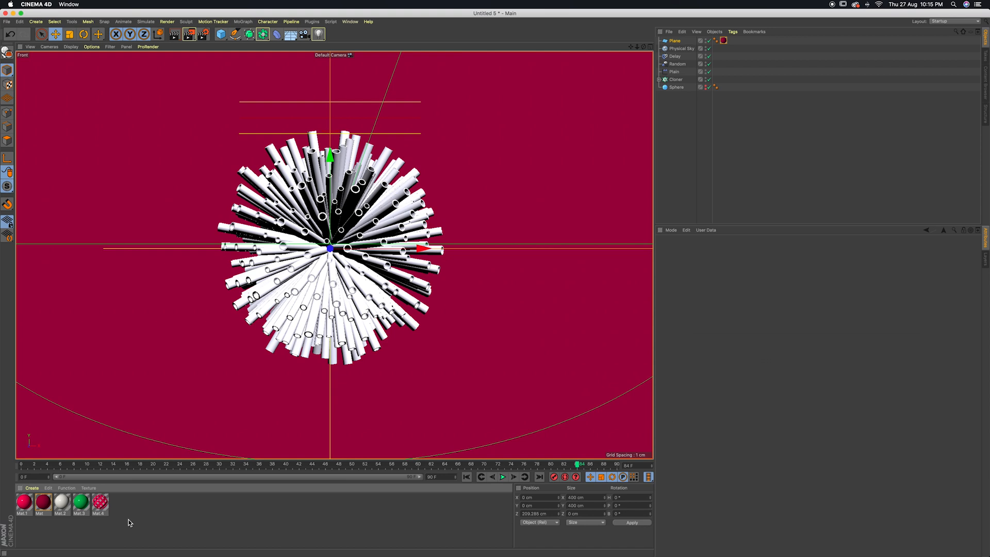
# Duplicate the Tube inside the Cloner twice so that it holds three tubes
pyautogui.click(664, 104)
pyautogui.click(694, 116)
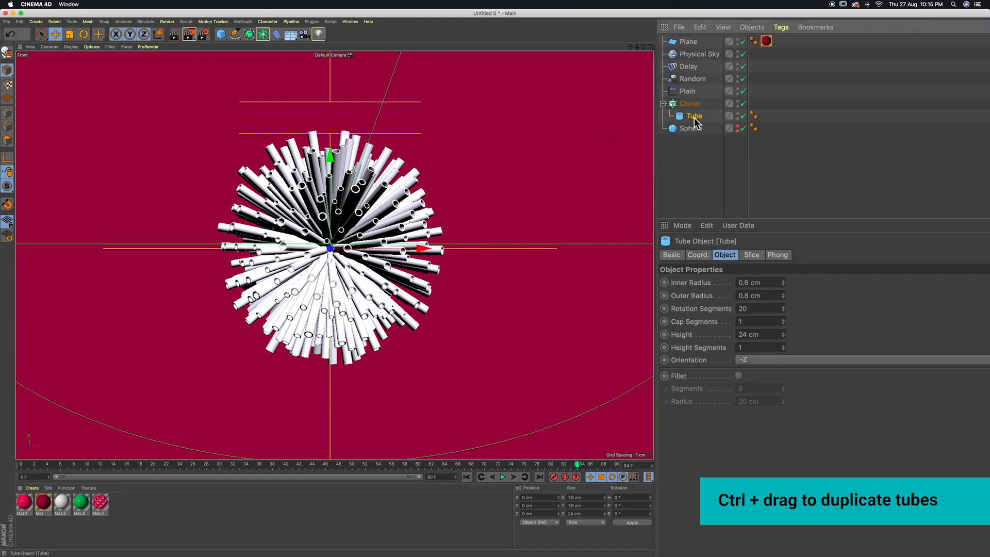
pyautogui.moveTo(700, 122)
pyautogui.keyDown('ctrl'); pyautogui.mouseDown()
pyautogui.moveTo(693, 112)
pyautogui.moveTo(702, 125)
pyautogui.mouseUp(); pyautogui.keyUp('ctrl')
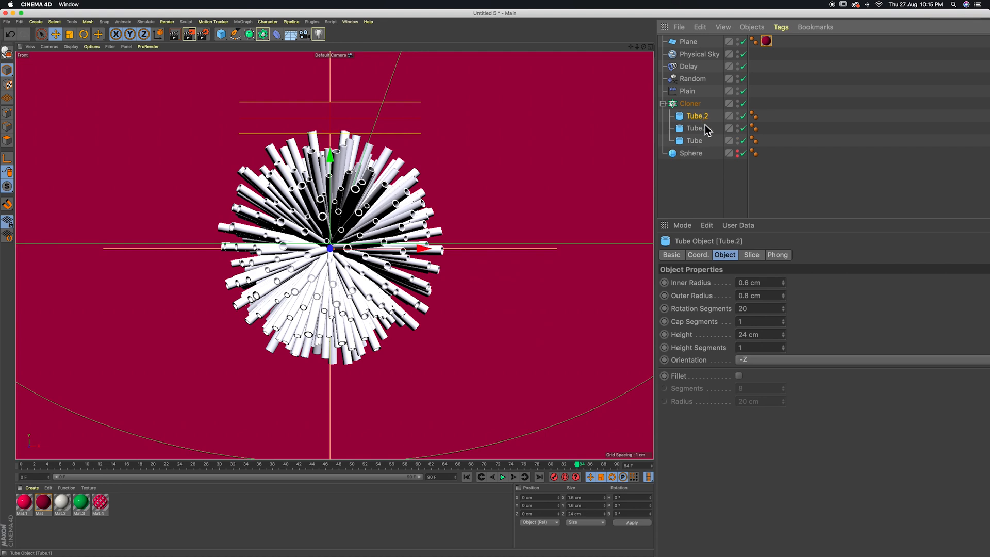
# Add a cylinder with a radius of 0.5 cm and a height of 24 cm
pyautogui.moveTo(221, 34); pyautogui.dragTo(382, 45)
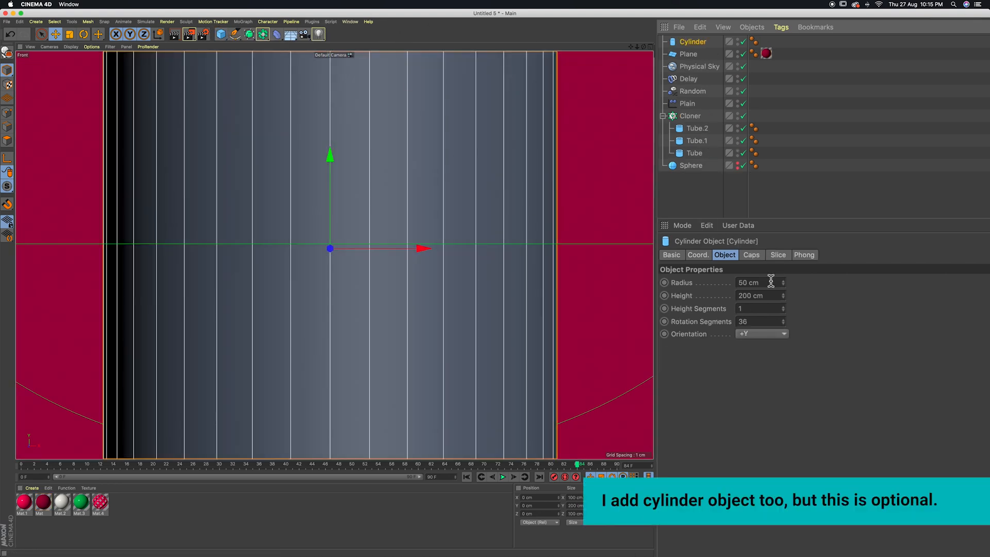
pyautogui.click(771, 282)
pyautogui.write('0')
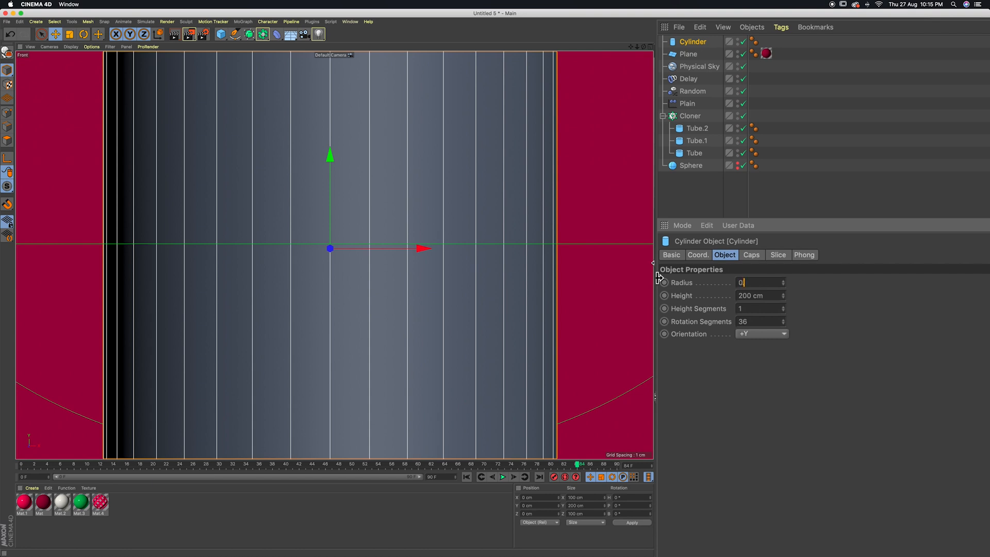
pyautogui.write('.5')
pyautogui.press('Return')
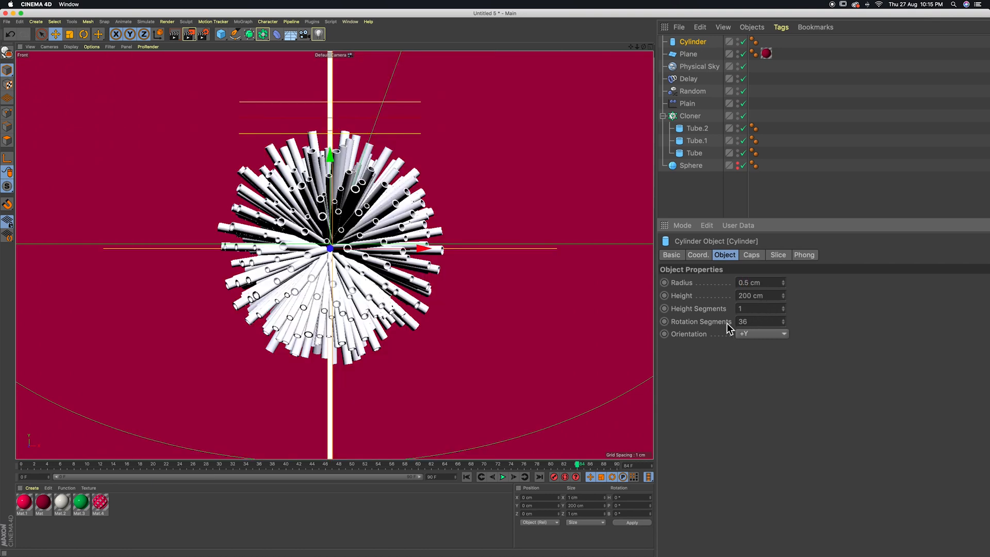
pyautogui.click(769, 295)
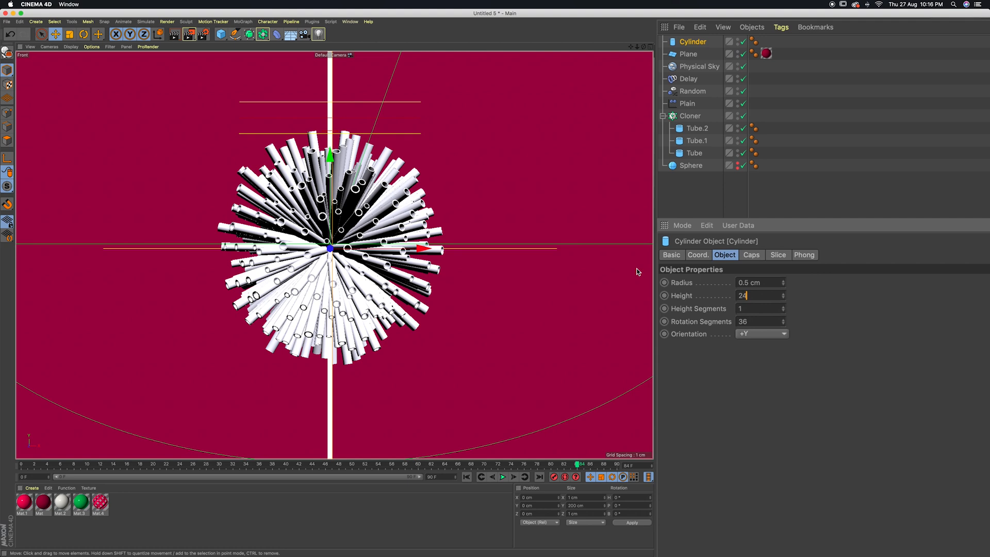
pyautogui.write('24')
pyautogui.press('Return')
# Set the cylinder's rotation segments to 10 and orientation to -Z, and place it in the Cloner above the tubes
pyautogui.click(760, 324)
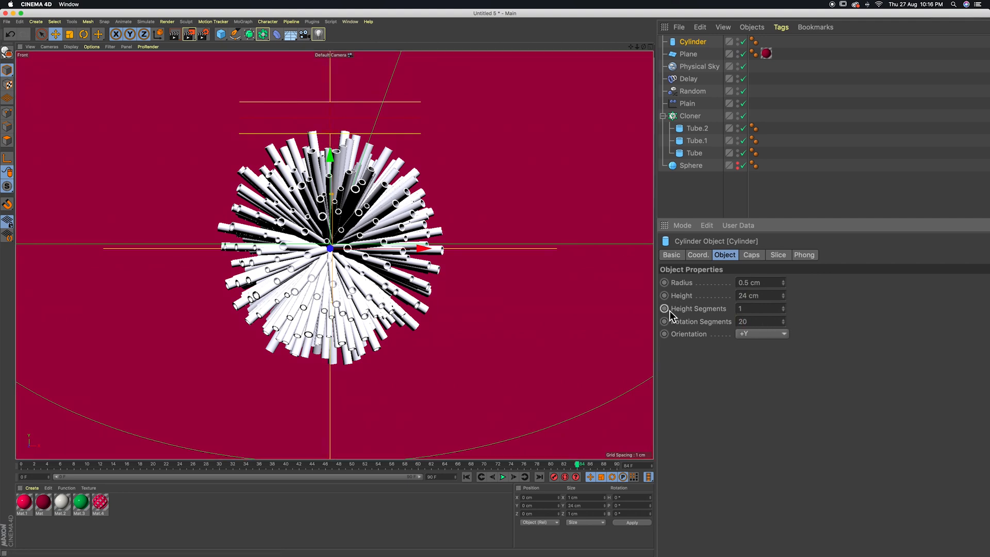
pyautogui.moveTo(762, 325); pyautogui.dragTo(610, 276)
pyautogui.write('10')
pyautogui.press('Return')
pyautogui.click(760, 333)
pyautogui.click(757, 410)
pyautogui.moveTo(691, 45); pyautogui.dragTo(691, 130)
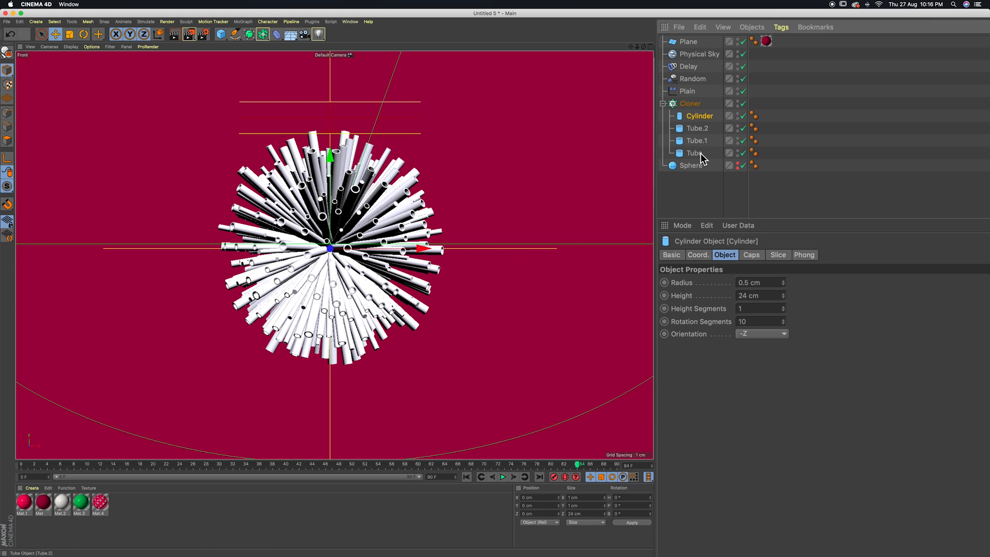
# Apply the red Mat.1 to the Cylinder, the white Mat.2 to Tube.2 and the green Mat.3 to Tube.1
pyautogui.moveTo(25, 502); pyautogui.dragTo(696, 119)
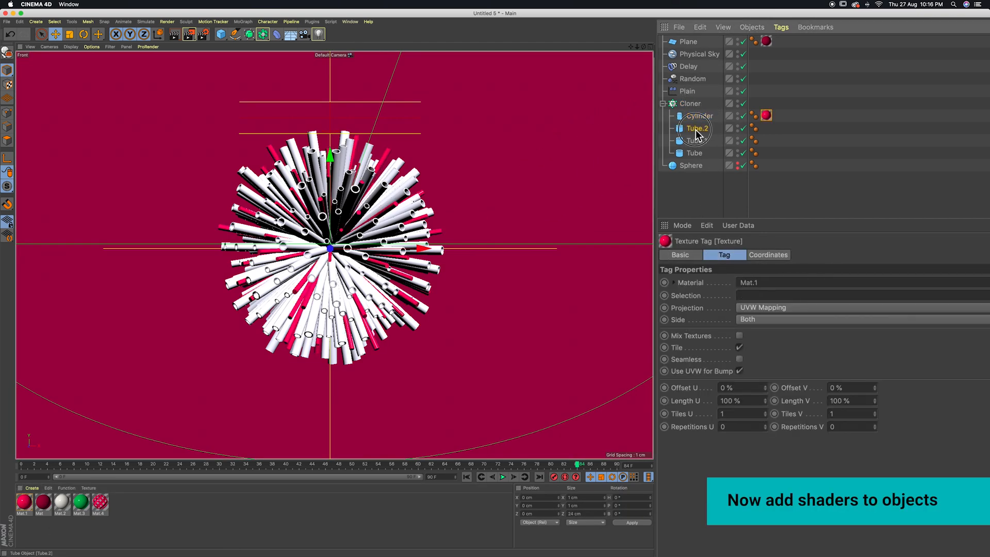
pyautogui.click(696, 130)
pyautogui.moveTo(62, 502); pyautogui.dragTo(700, 130)
pyautogui.moveTo(82, 502); pyautogui.dragTo(701, 144)
# Apply the white Mat.2 to the original Tube and layer the striped alpha material Mat.4 over it
pyautogui.click(695, 154)
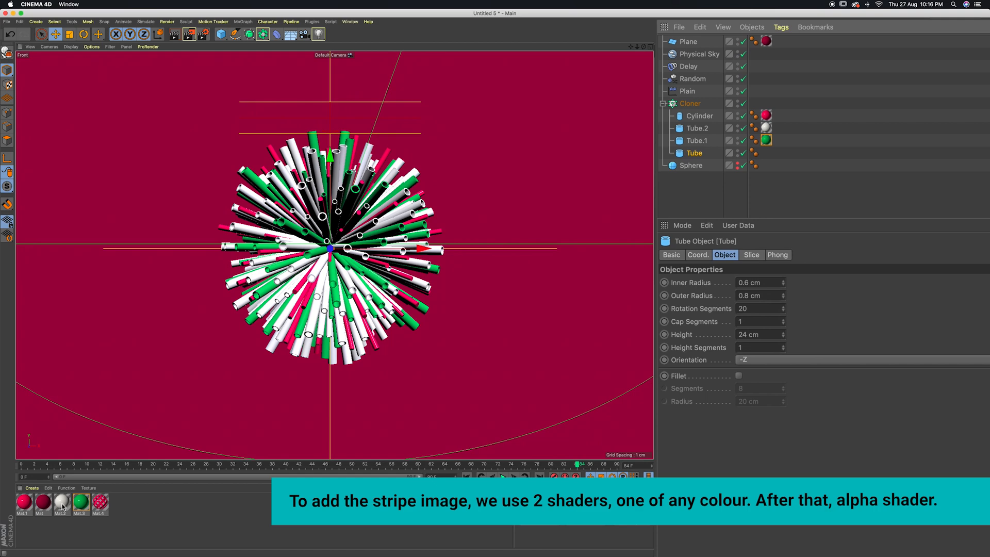
pyautogui.moveTo(62, 507); pyautogui.dragTo(694, 154)
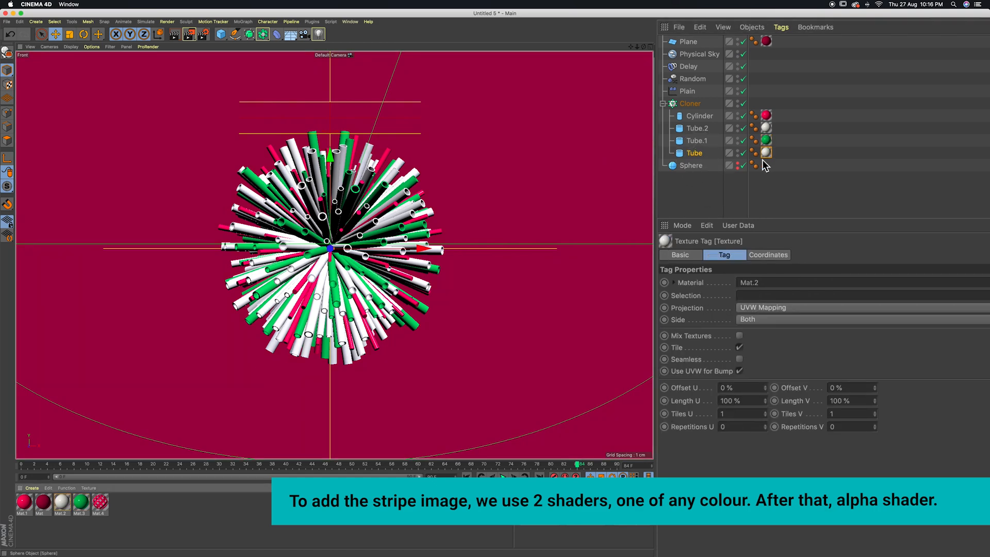
pyautogui.moveTo(100, 501); pyautogui.dragTo(699, 157)
pyautogui.click(763, 203)
pyautogui.scroll(2, 302, 307)
pyautogui.scroll(5, 302, 308)
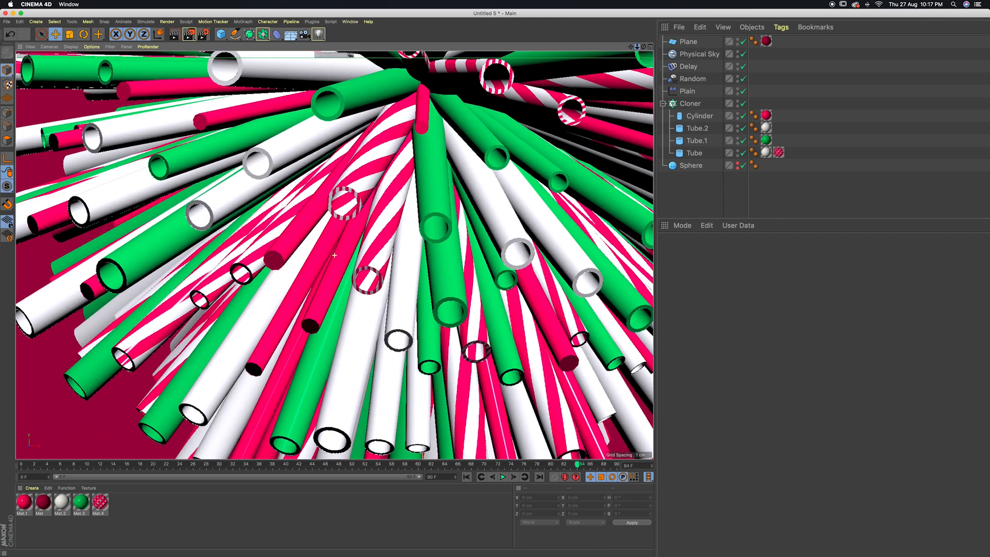
# Play the animation from the start, stop it near frame 85 with the tubes fully grown, and render the active view
pyautogui.moveTo(638, 47)
pyautogui.mouseDown()
pyautogui.moveTo(623, 86)
pyautogui.moveTo(633, 49)
pyautogui.moveTo(629, 56)
pyautogui.mouseUp()
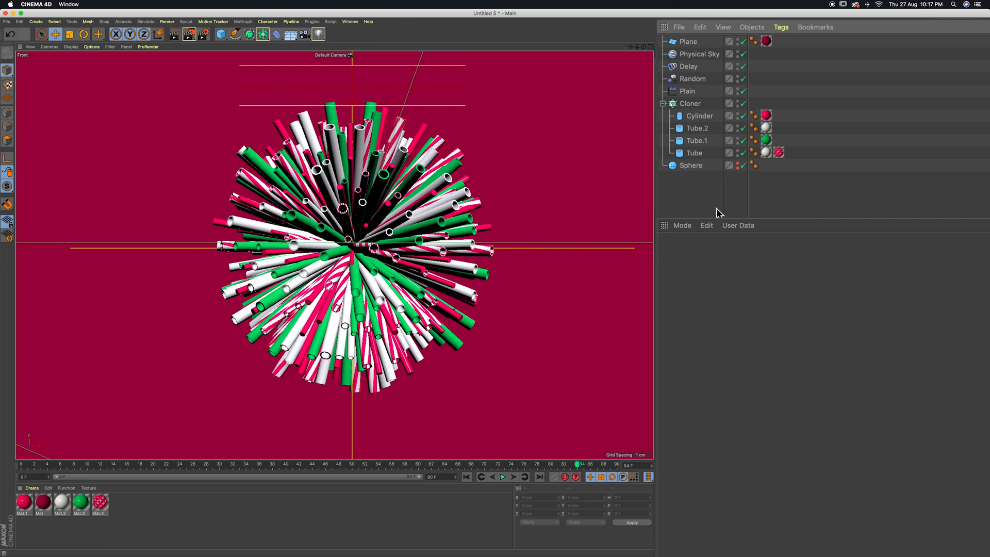
pyautogui.click(467, 478)
pyautogui.click(503, 477)
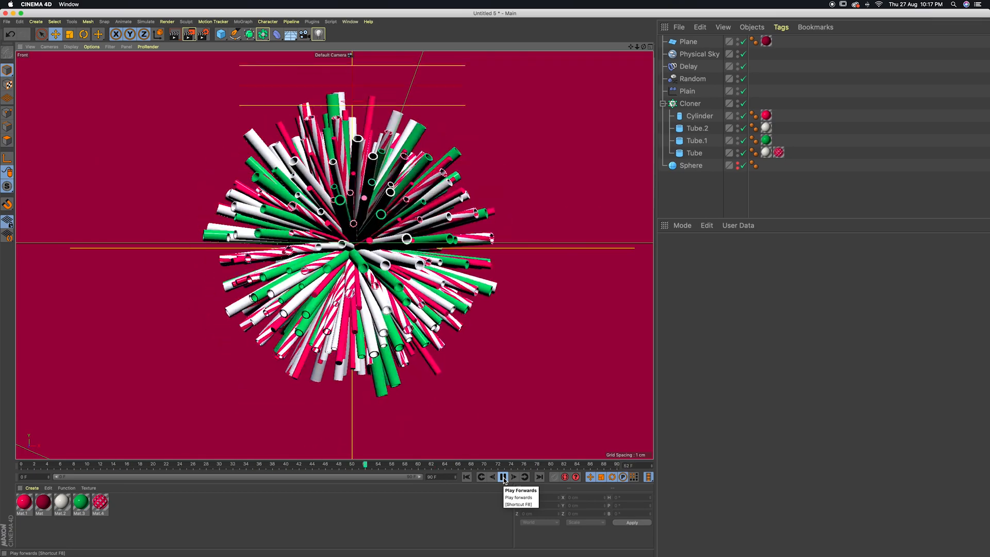
pyautogui.click(503, 477)
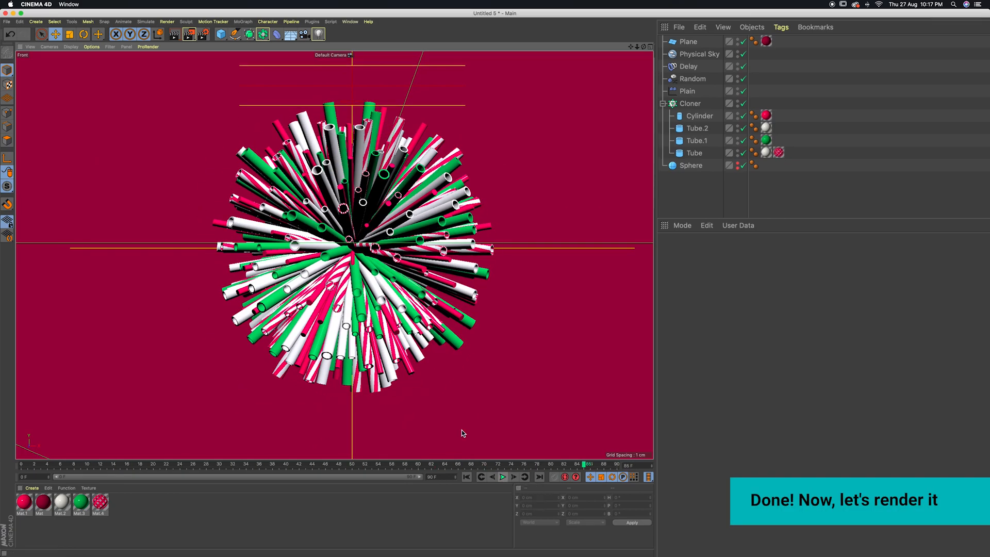
pyautogui.click(175, 36)
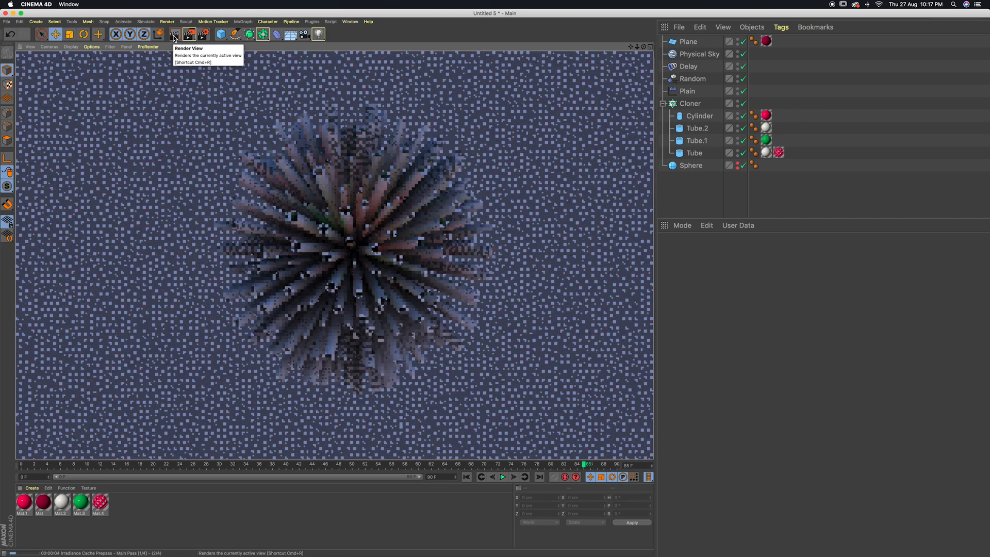